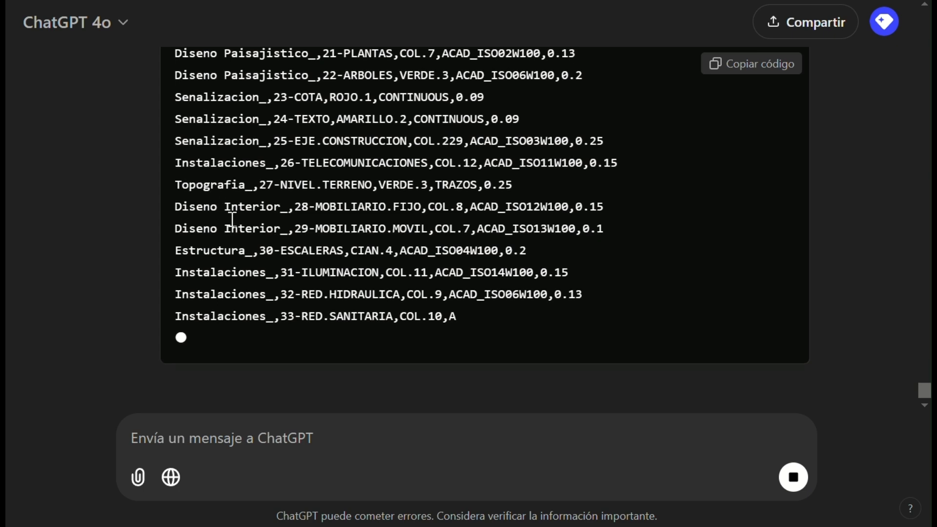
Copy the whole comma-separated layer list that ChatGPT generated in the code block.
{"action": "scroll", "coordinate": [272, 295], "scroll_direction": "up", "scroll_amount": 5}
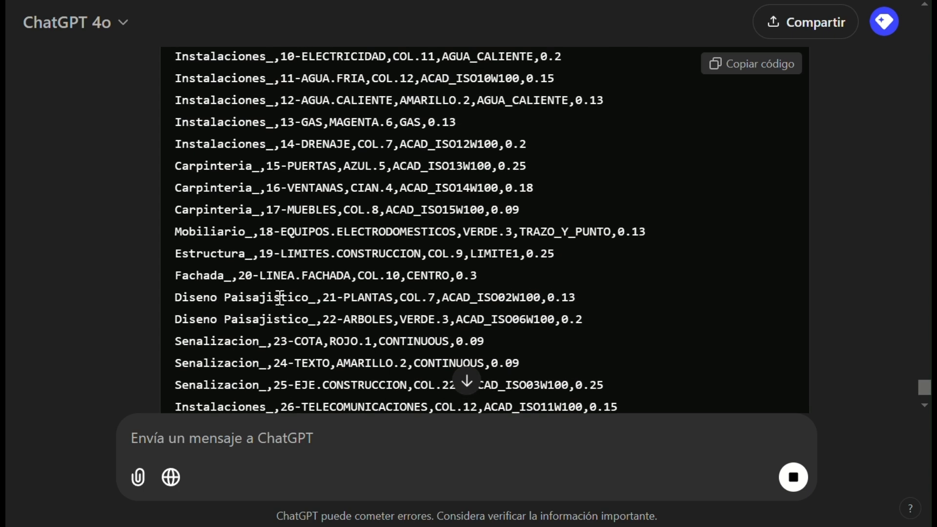
{"action": "scroll", "coordinate": [280, 298], "scroll_direction": "up", "scroll_amount": 2}
{"action": "scroll", "coordinate": [280, 298], "scroll_direction": "down", "scroll_amount": 8}
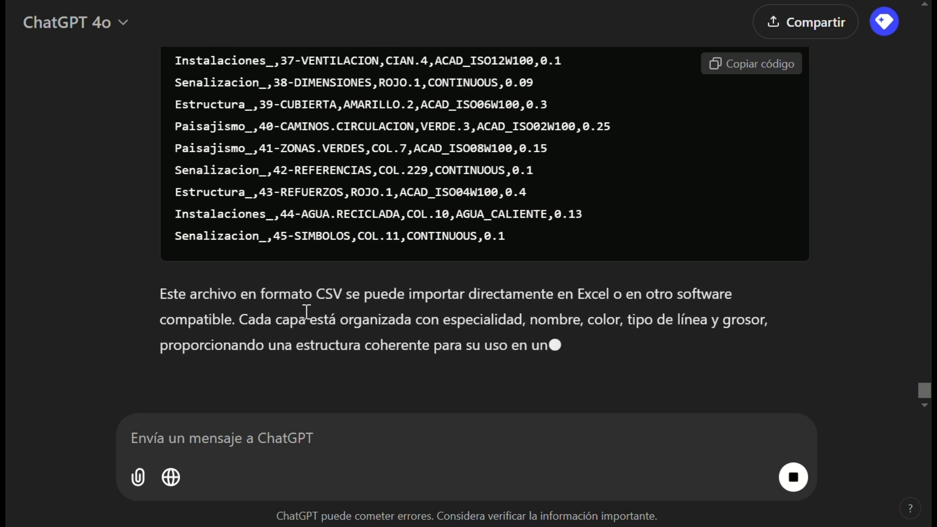
{"action": "scroll", "coordinate": [307, 312], "scroll_direction": "up", "scroll_amount": 5}
{"action": "scroll", "coordinate": [693, 112], "scroll_direction": "up", "scroll_amount": 15}
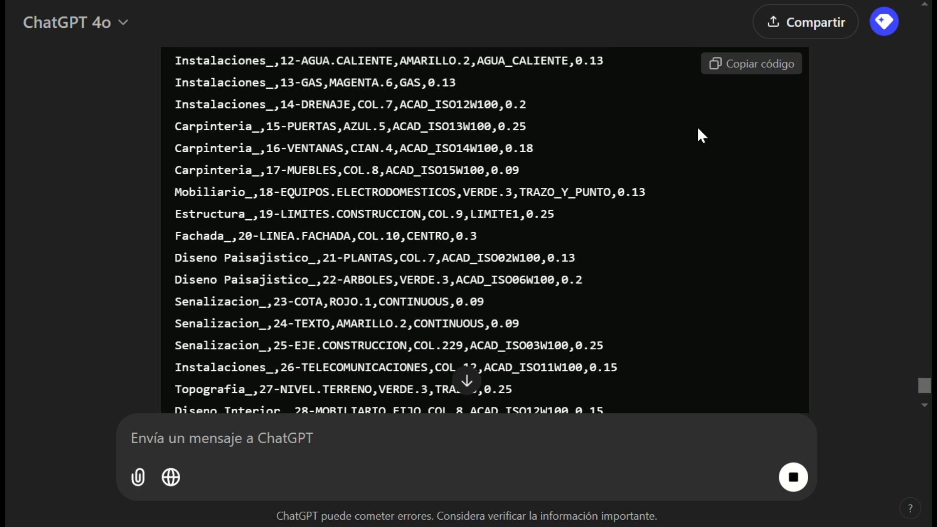
{"action": "left_click", "coordinate": [745, 68]}
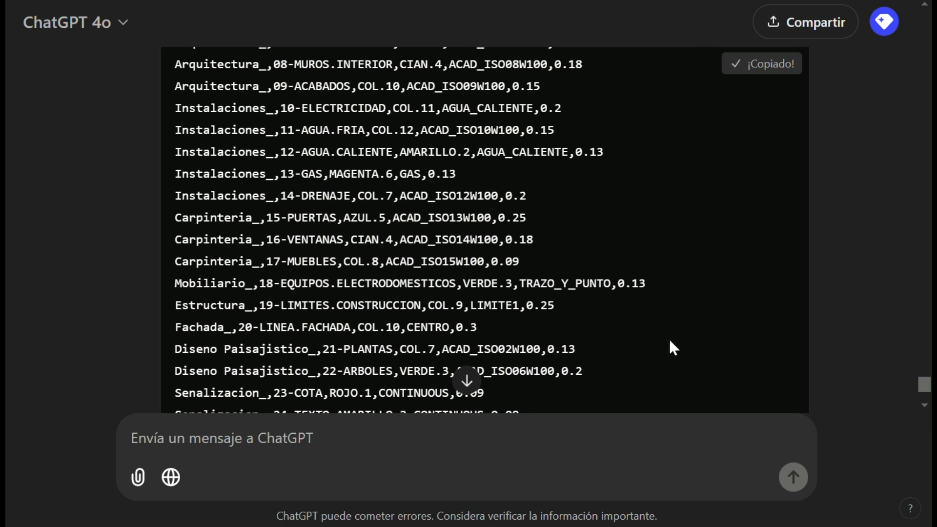
Switch to Notepad, close its search bar, and paste the copied layer list into the empty untitled document.
{"action": "key", "text": "alt+Tab"}
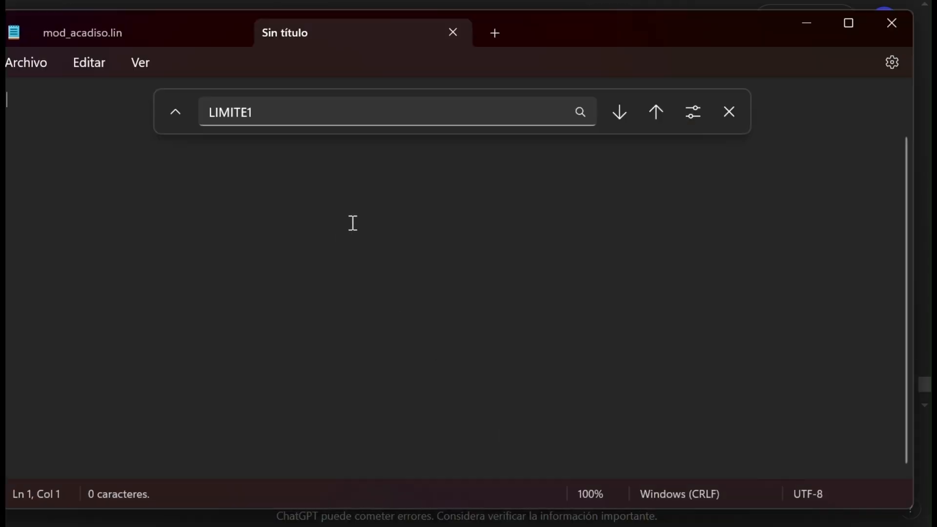
{"action": "left_click", "coordinate": [732, 112]}
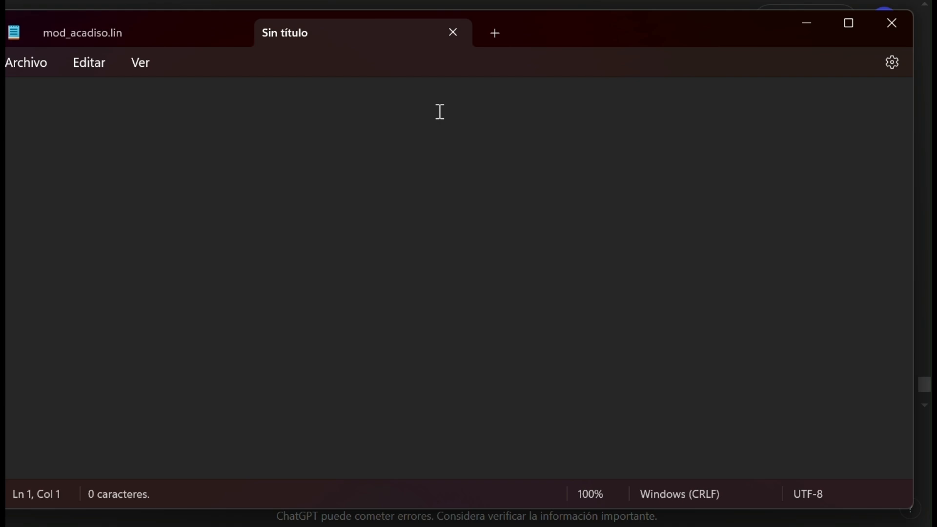
{"action": "key", "text": "ctrl+v"}
Remove the space inside the speciality names of layers 21, 22, 28 and 29, giving DisenoPaisajistico_ and DisenoInterior_.
{"action": "scroll", "coordinate": [362, 214], "scroll_direction": "up", "scroll_amount": 2}
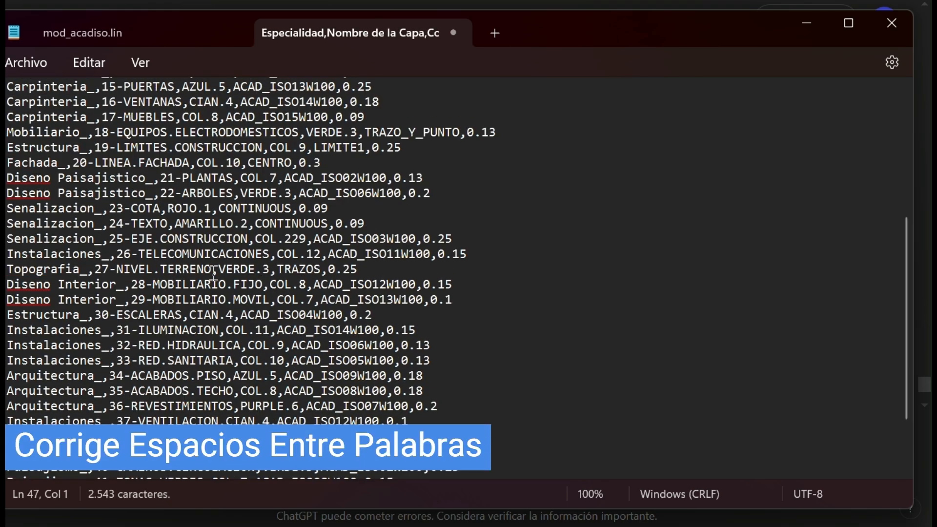
{"action": "key", "text": "BackSpace"}
{"action": "left_click", "coordinate": [59, 194]}
{"action": "key", "text": "BackSpace"}
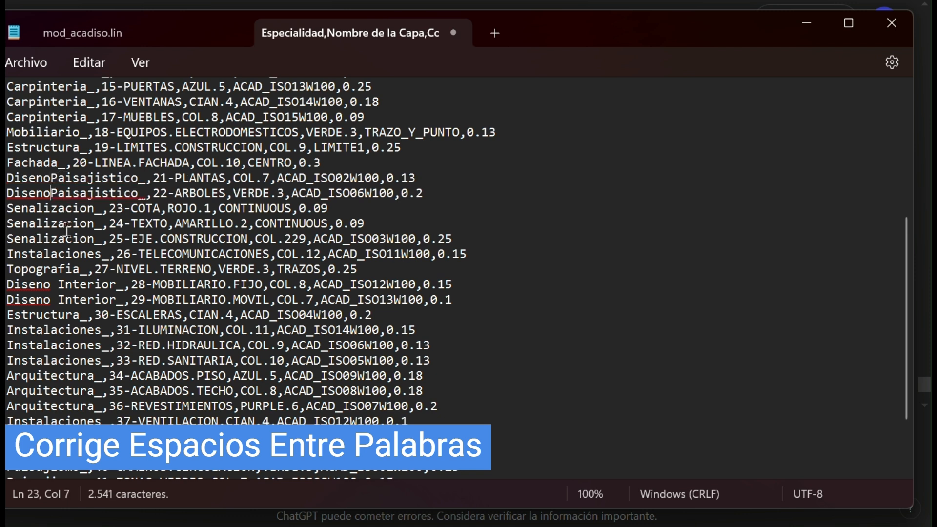
{"action": "left_click", "coordinate": [59, 286]}
{"action": "key", "text": "BackSpace"}
{"action": "left_click", "coordinate": [60, 300]}
{"action": "key", "text": "BackSpace"}
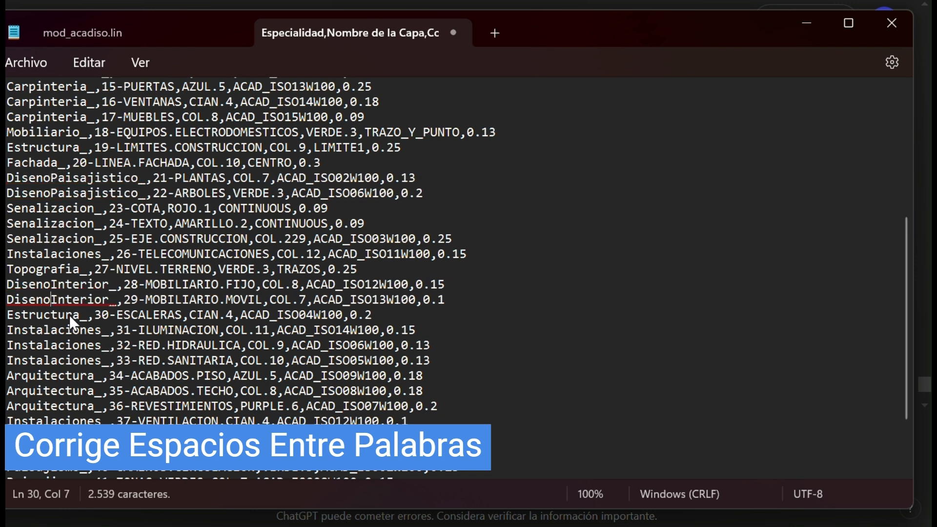
{"action": "left_click", "coordinate": [139, 346]}
Save the corrected layer list as the text file Capa_CAD in the Descargas folder, overwriting the existing file.
{"action": "scroll", "coordinate": [112, 307], "scroll_direction": "up", "scroll_amount": 6}
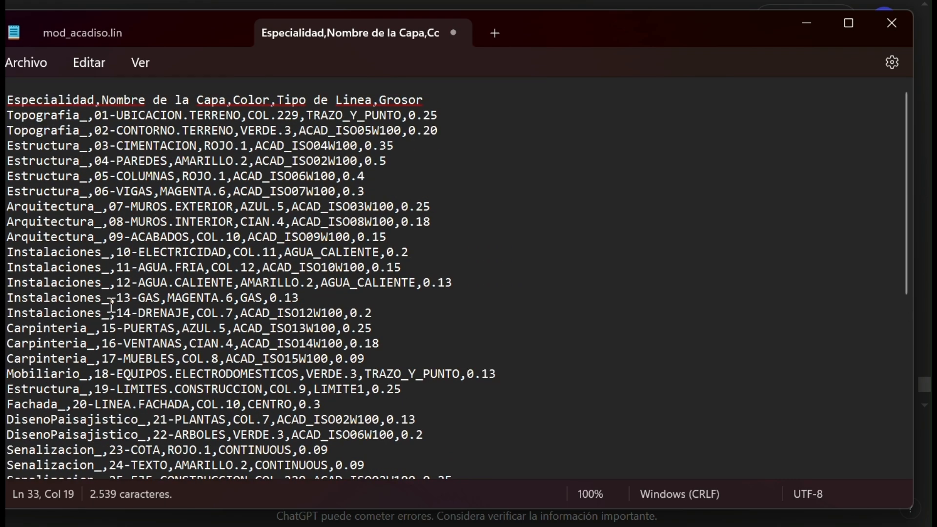
{"action": "scroll", "coordinate": [116, 283], "scroll_direction": "down", "scroll_amount": 6}
{"action": "scroll", "coordinate": [115, 269], "scroll_direction": "up", "scroll_amount": 6}
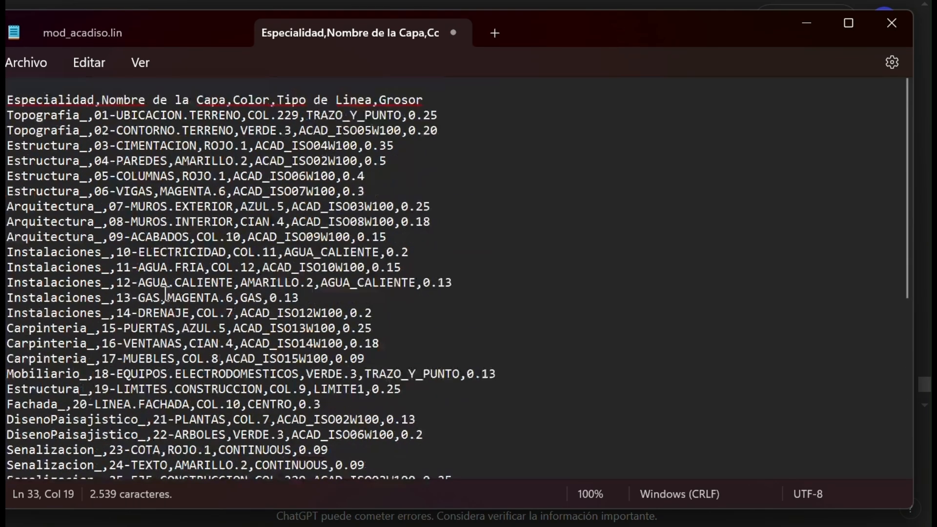
{"action": "scroll", "coordinate": [165, 248], "scroll_direction": "down", "scroll_amount": 6}
{"action": "scroll", "coordinate": [165, 248], "scroll_direction": "up", "scroll_amount": 6}
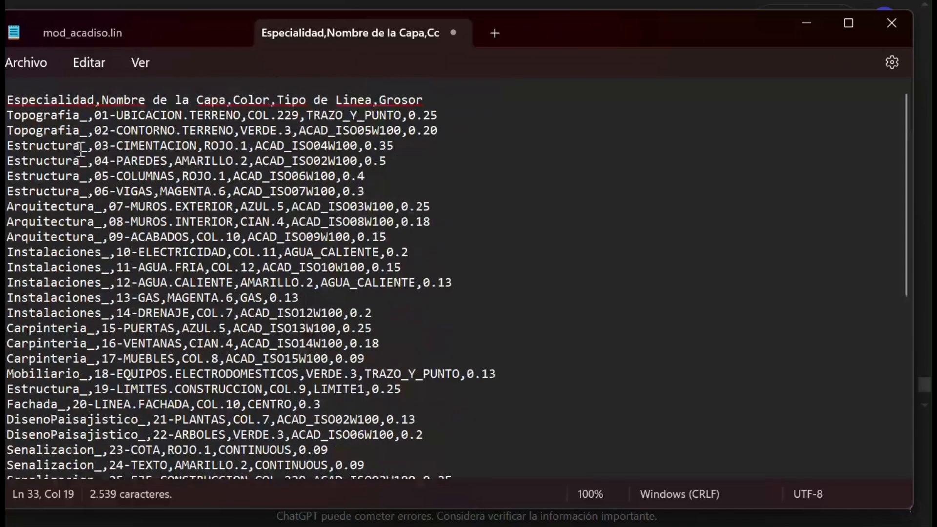
{"action": "left_click", "coordinate": [11, 61]}
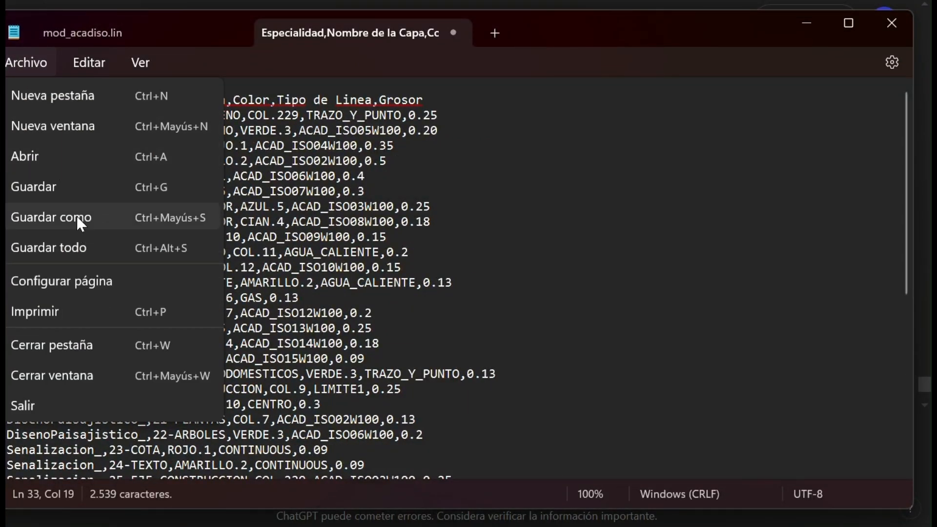
{"action": "left_click", "coordinate": [113, 223]}
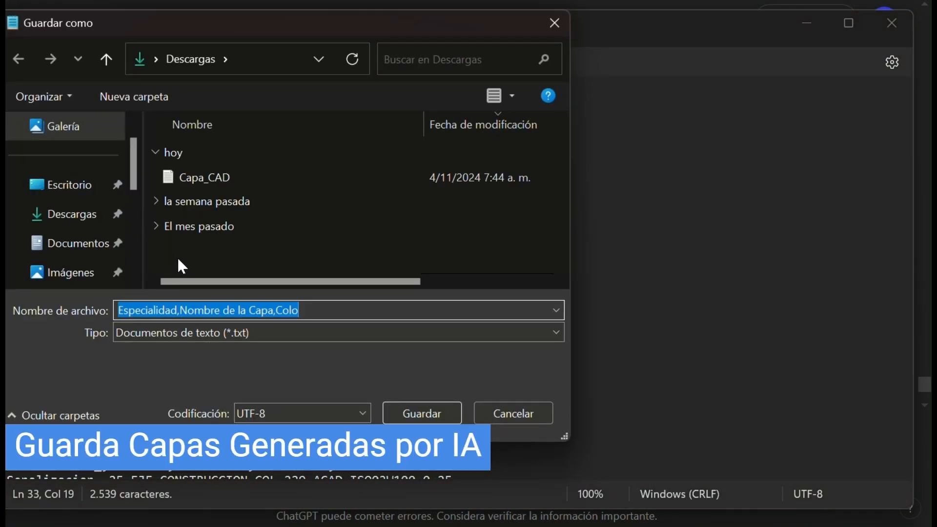
{"action": "left_click", "coordinate": [209, 184]}
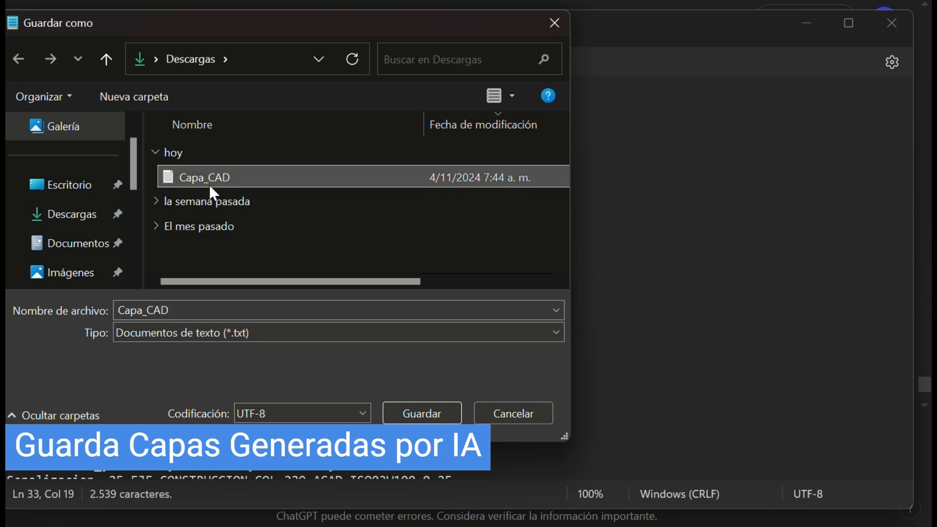
{"action": "double_click", "coordinate": [204, 308]}
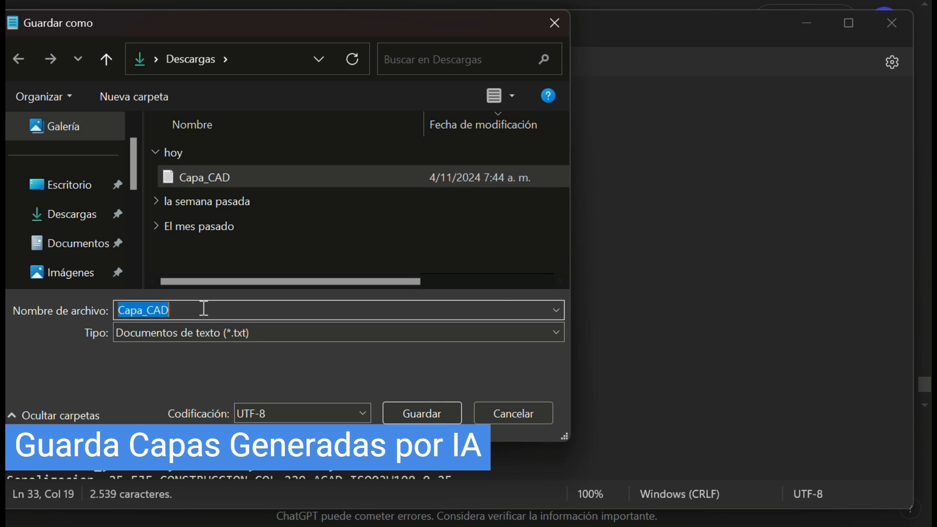
{"action": "left_click", "coordinate": [429, 406]}
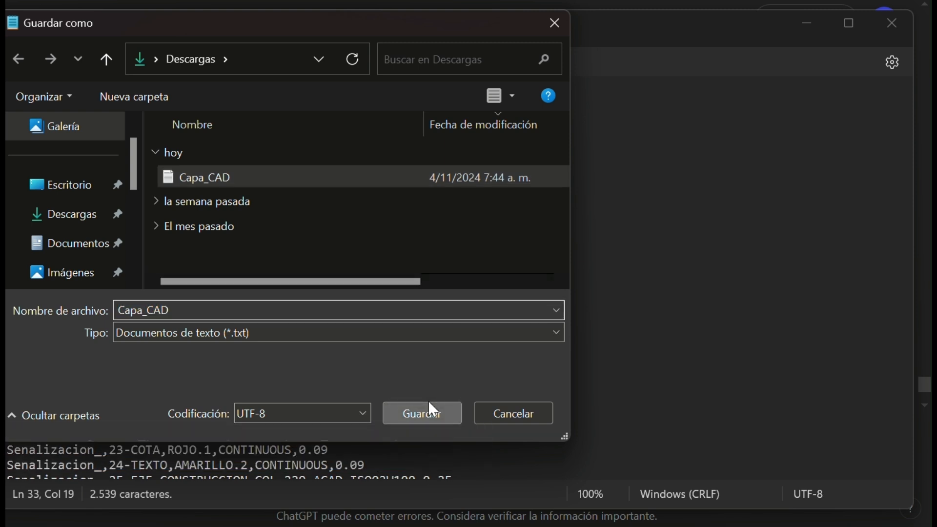
{"action": "left_click", "coordinate": [391, 235]}
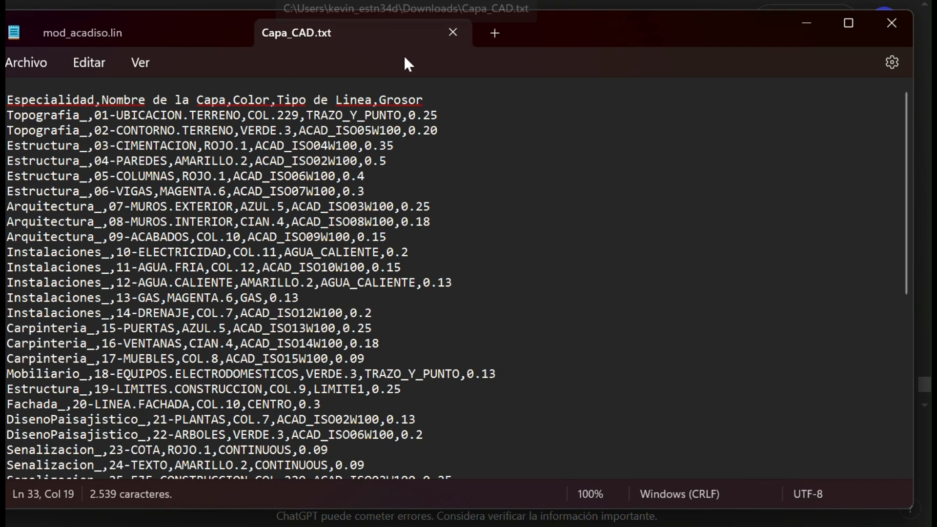
Switch to the Excel layer template workbook and look over the columns of the PARA CREAR CAPAS sheet.
{"action": "key", "text": "alt+Tab"}
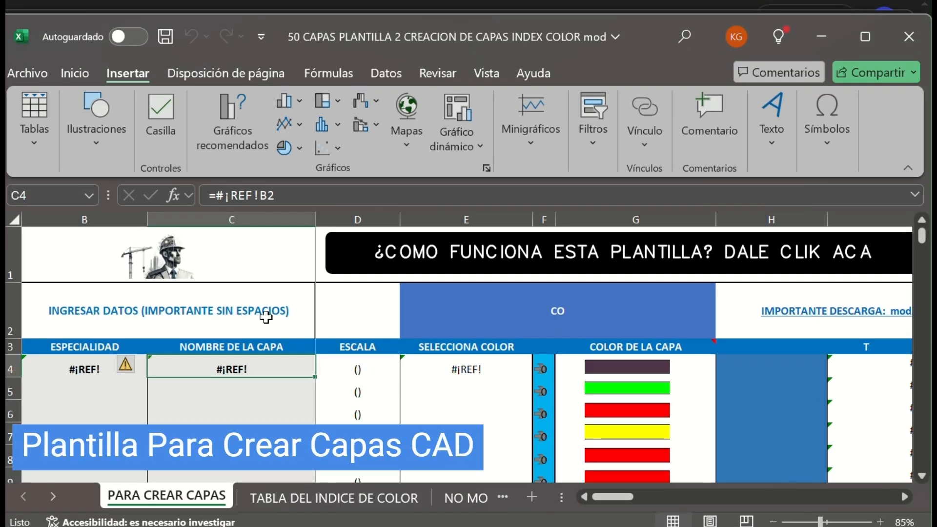
{"action": "scroll", "coordinate": [304, 346], "scroll_direction": "down", "scroll_amount": 1}
{"action": "scroll", "coordinate": [255, 393], "scroll_direction": "up", "scroll_amount": 1}
{"action": "scroll", "coordinate": [508, 366], "scroll_direction": "down", "scroll_amount": 1}
{"action": "scroll", "coordinate": [508, 366], "scroll_direction": "up", "scroll_amount": 1}
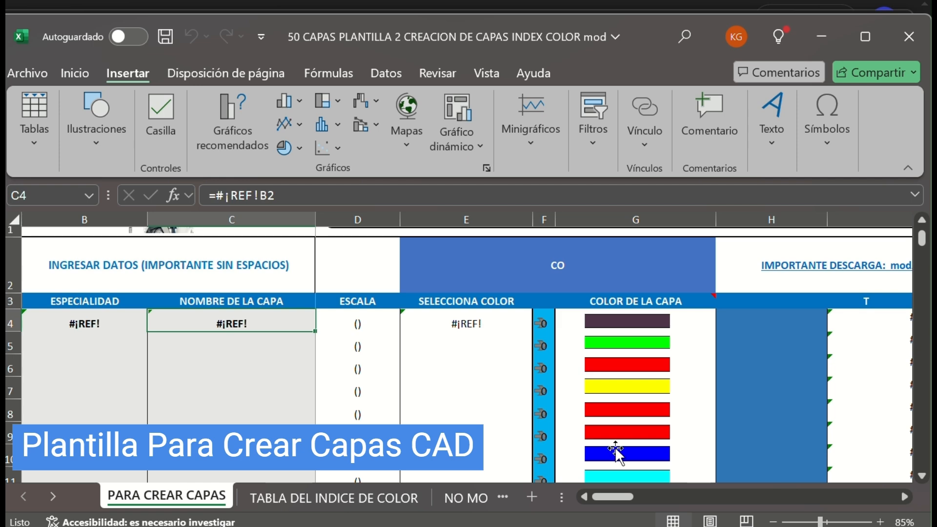
{"action": "mouse_move", "coordinate": [614, 497]}
{"action": "left_mouse_down"}
{"action": "mouse_move", "coordinate": [691, 505]}
{"action": "mouse_move", "coordinate": [616, 503]}
{"action": "left_mouse_up"}
{"action": "scroll", "coordinate": [247, 302], "scroll_direction": "up", "scroll_amount": 1}
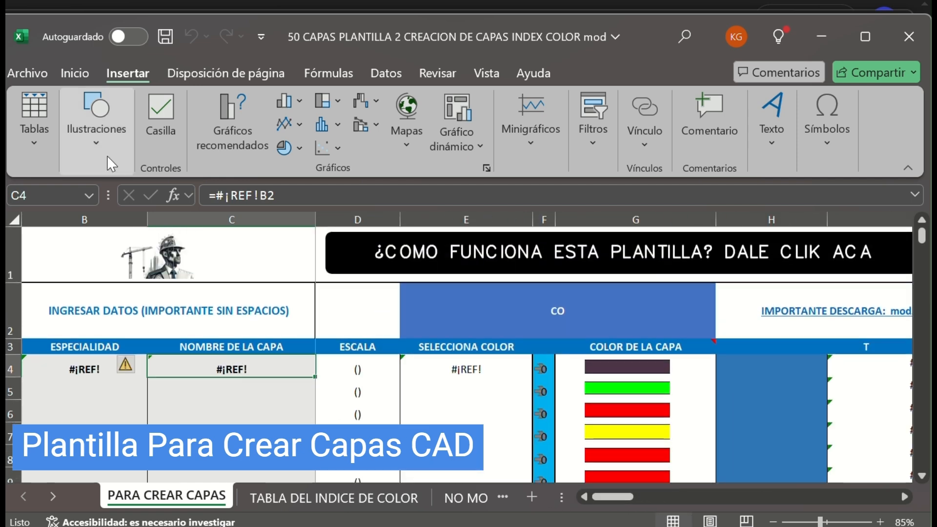
Start a text/CSV data import and choose the Capa_CAD file from the Descargas folder as its source.
{"action": "left_click", "coordinate": [81, 69]}
{"action": "left_click", "coordinate": [386, 73]}
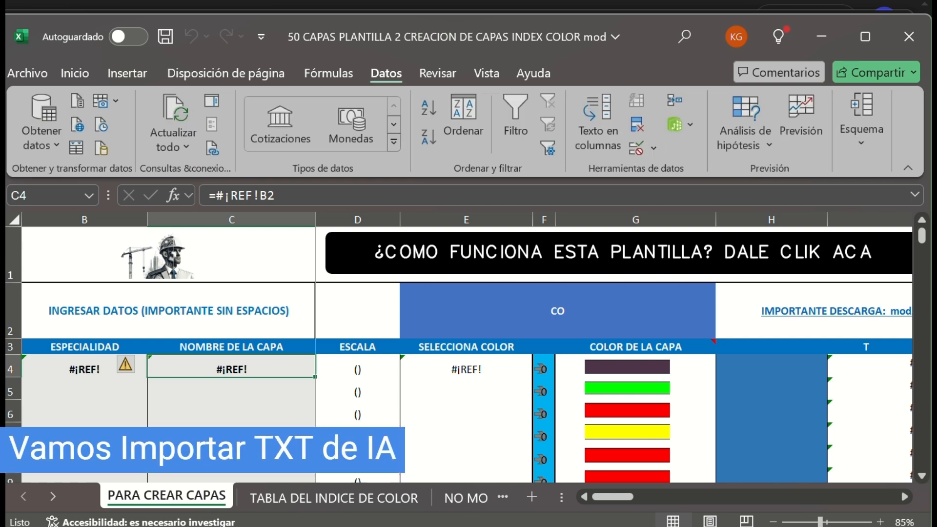
{"action": "left_click", "coordinate": [42, 131]}
{"action": "mouse_move", "coordinate": [80, 182]}
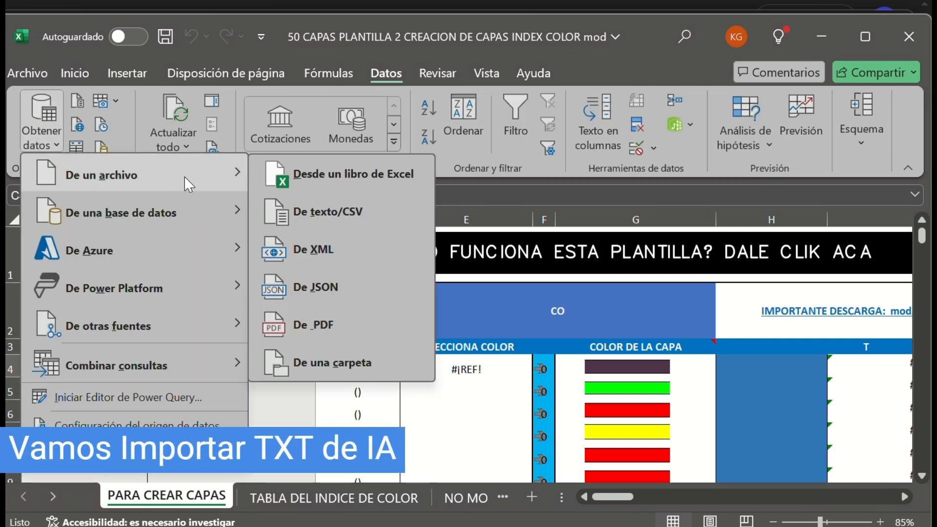
{"action": "left_click", "coordinate": [318, 215]}
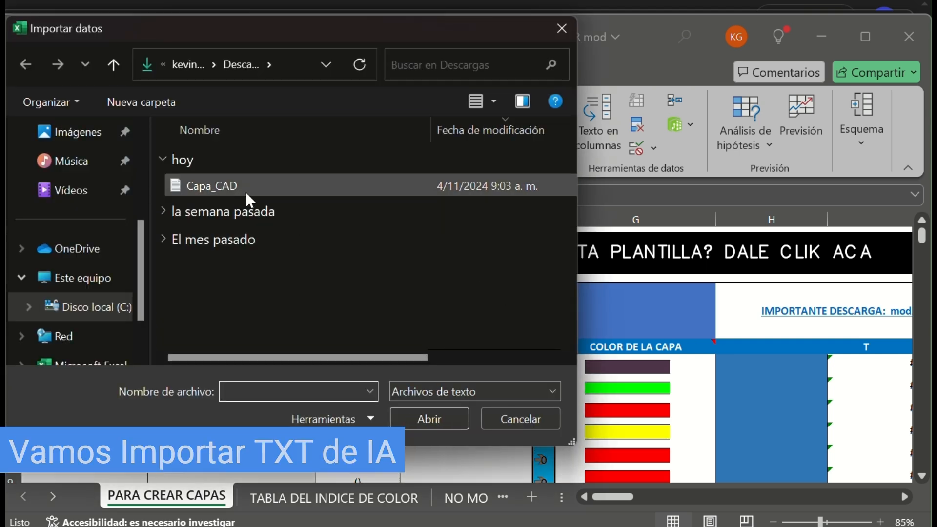
{"action": "left_click", "coordinate": [273, 189]}
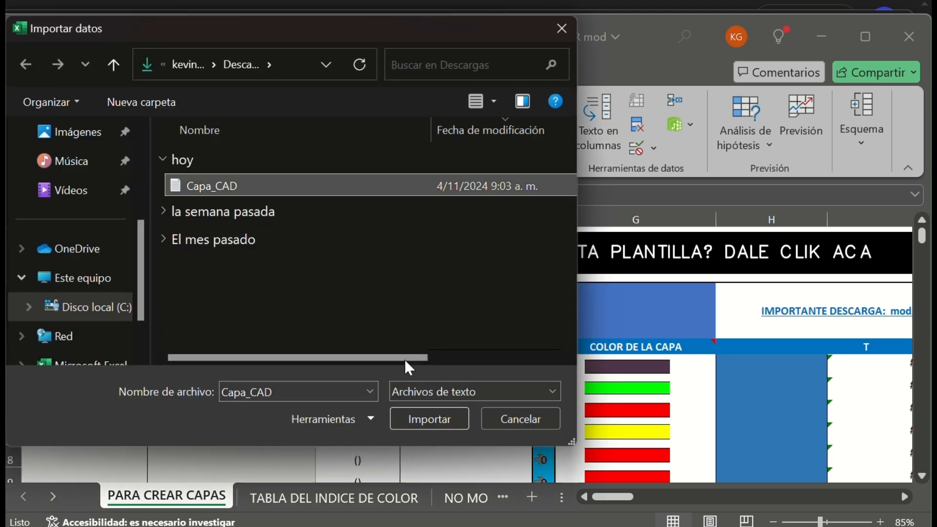
{"action": "left_click", "coordinate": [429, 419]}
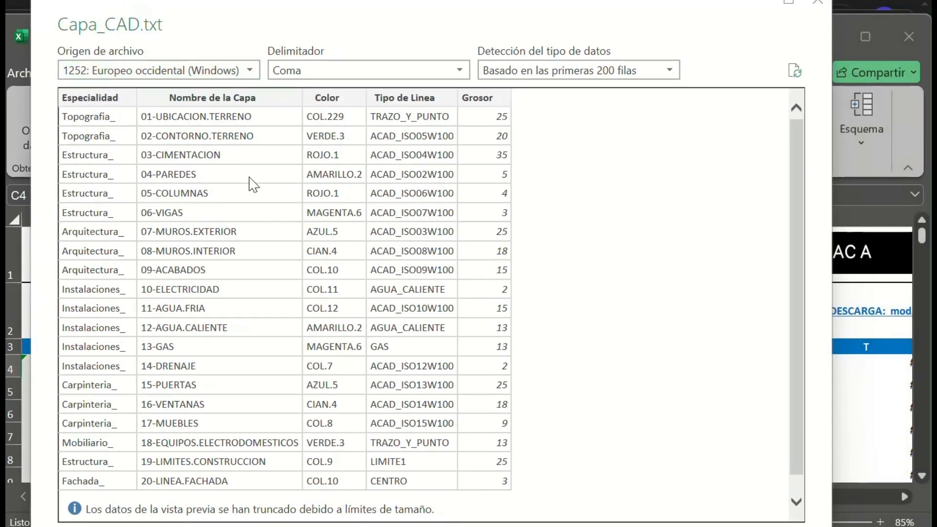
Check the comma-delimited preview of Capa_CAD.txt and load the data into the workbook as a table.
{"action": "scroll", "coordinate": [309, 185], "scroll_direction": "down", "scroll_amount": 1}
{"action": "scroll", "coordinate": [393, 252], "scroll_direction": "up", "scroll_amount": 1}
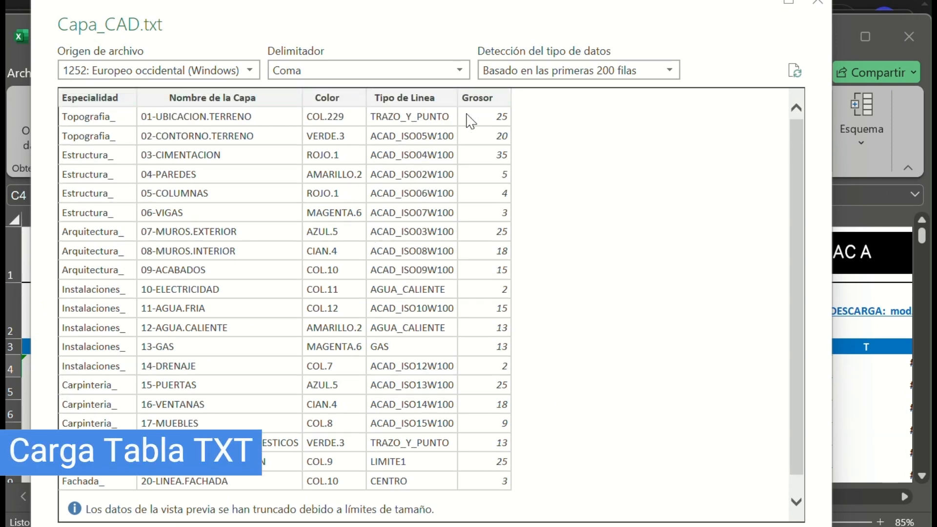
{"action": "scroll", "coordinate": [488, 132], "scroll_direction": "down", "scroll_amount": 1}
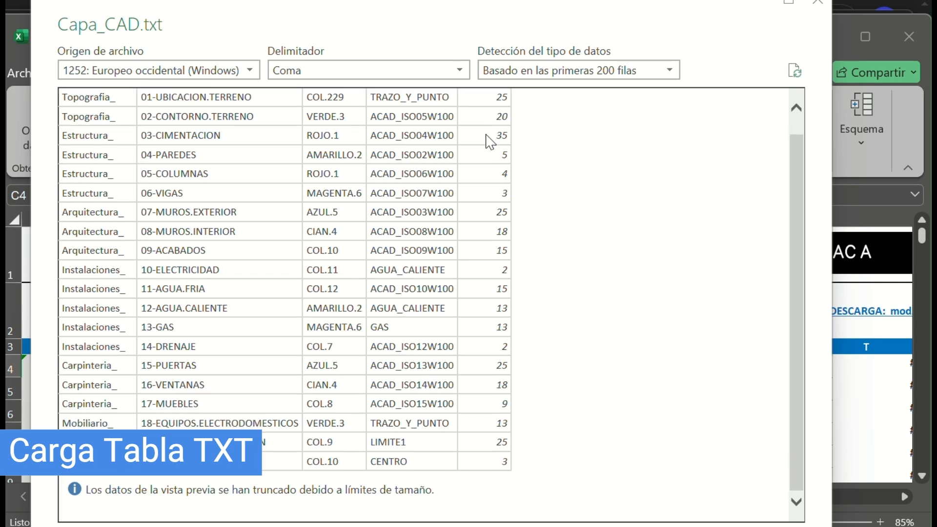
{"action": "left_click_drag", "start_coordinate": [513, 18], "coordinate": [512, 0]}
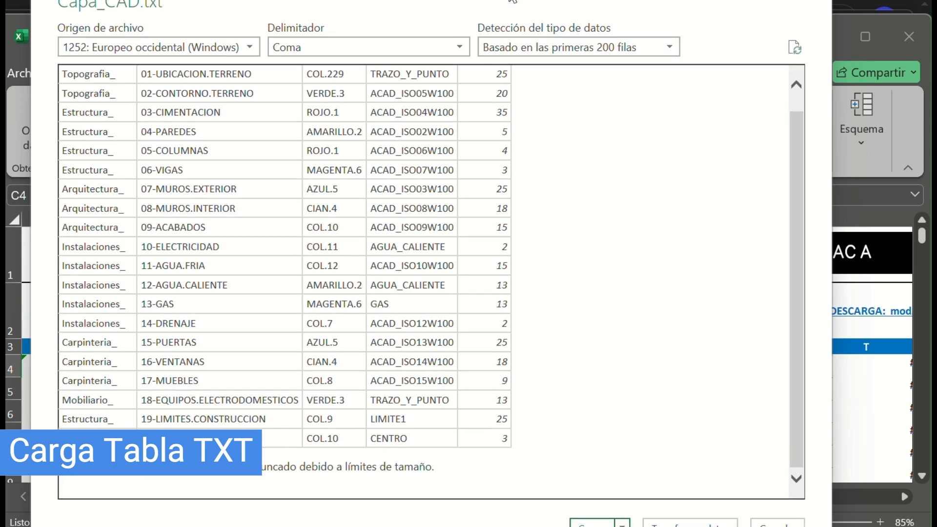
{"action": "left_click", "coordinate": [596, 524]}
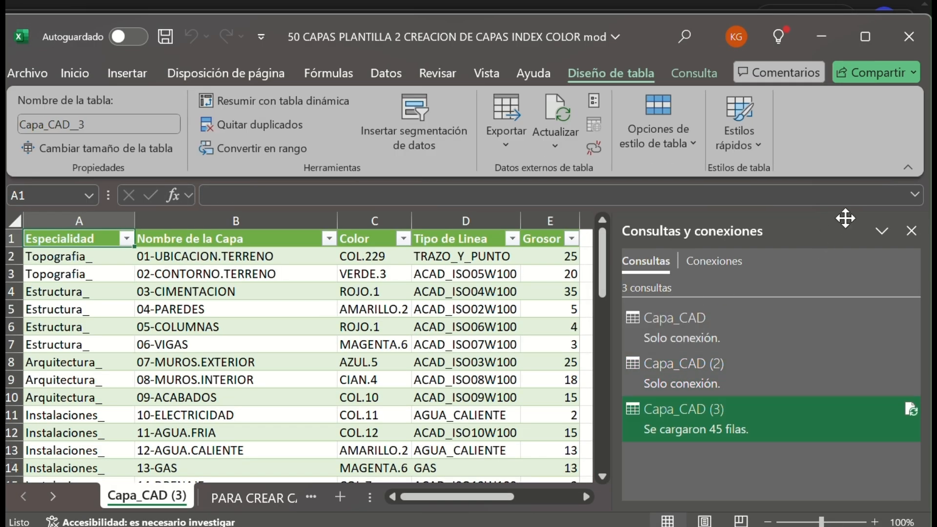
Close the queries and connections pane and review the imported layer table down to layer 45-SIMBOLOS.
{"action": "left_click", "coordinate": [911, 231]}
{"action": "scroll", "coordinate": [156, 324], "scroll_direction": "down", "scroll_amount": 3}
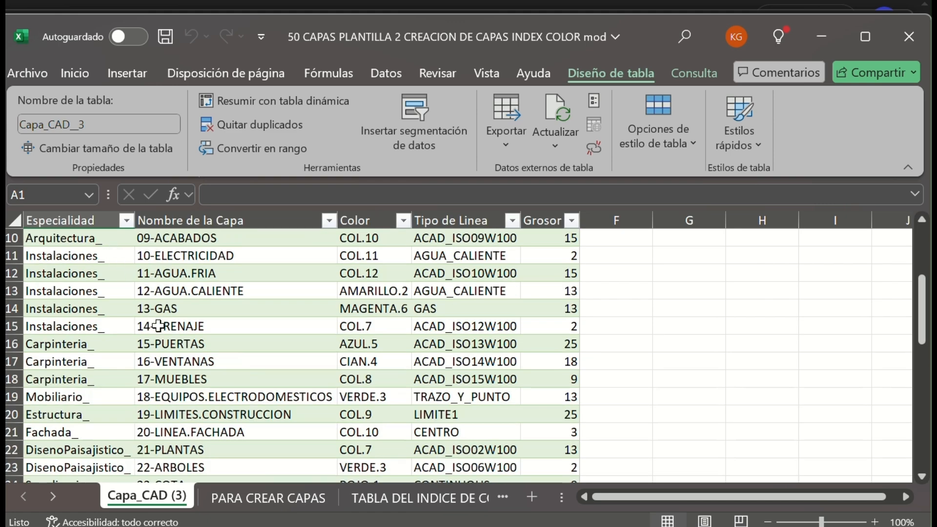
{"action": "scroll", "coordinate": [157, 324], "scroll_direction": "up", "scroll_amount": 3}
{"action": "scroll", "coordinate": [161, 327], "scroll_direction": "down", "scroll_amount": 9}
{"action": "scroll", "coordinate": [165, 332], "scroll_direction": "down", "scroll_amount": 3}
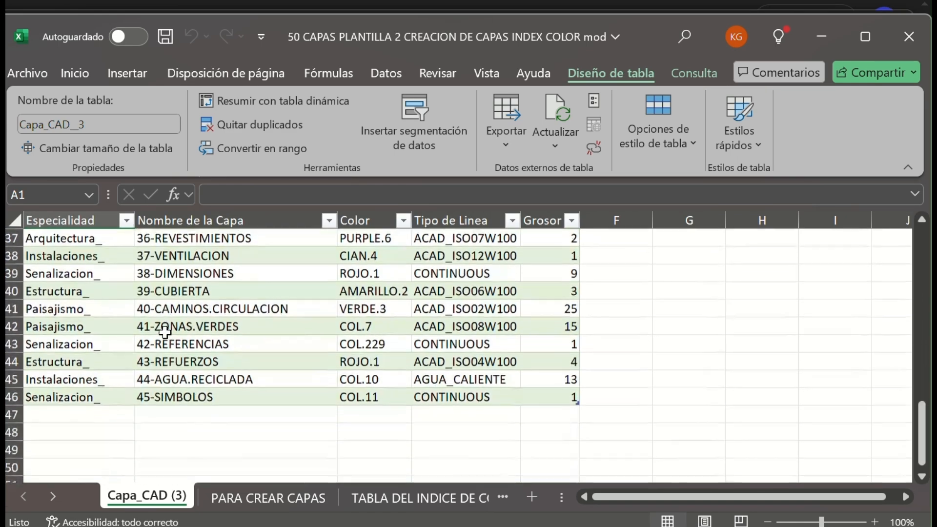
{"action": "scroll", "coordinate": [164, 332], "scroll_direction": "up", "scroll_amount": 12}
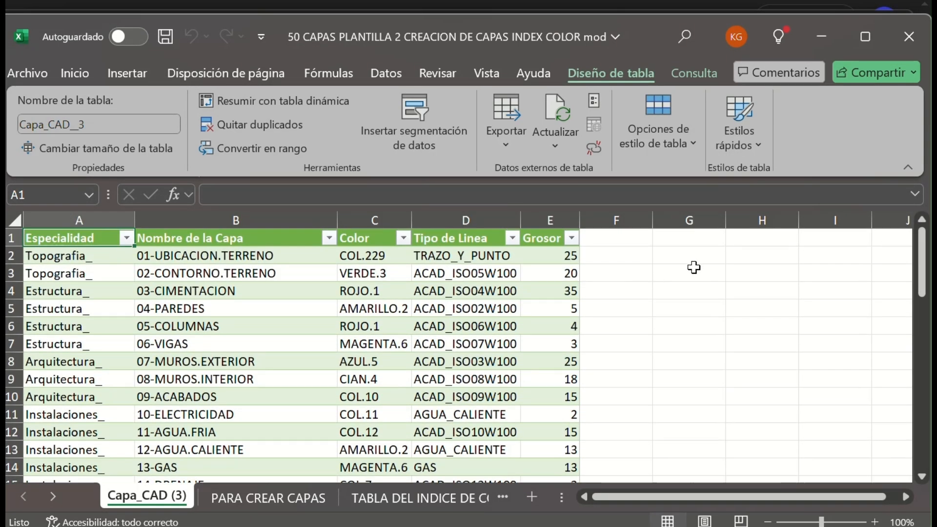
In G2, enter a formula that joins the text "." with the Grosor value of the first layer row.
{"action": "left_click", "coordinate": [570, 255]}
{"action": "left_click_drag", "start_coordinate": [66, 254], "coordinate": [488, 414]}
{"action": "left_click", "coordinate": [569, 257]}
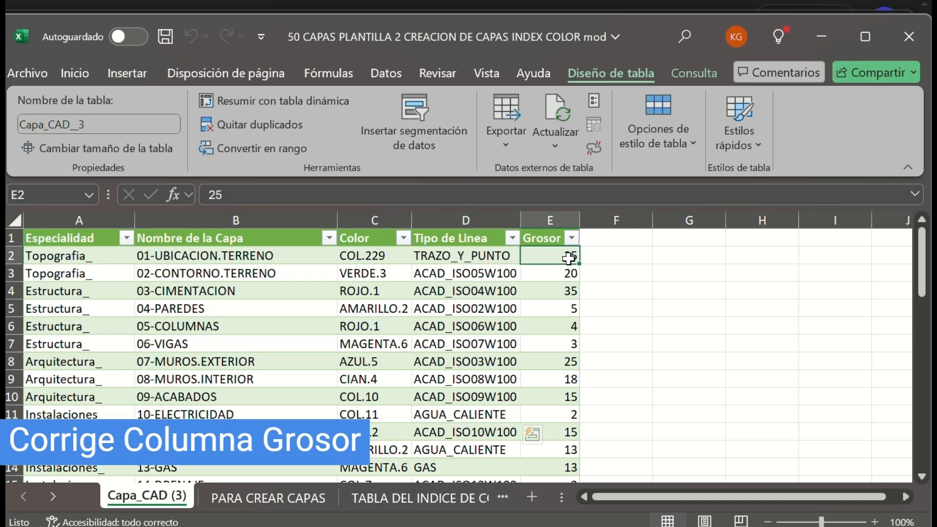
{"action": "left_click", "coordinate": [641, 259]}
{"action": "left_click", "coordinate": [666, 257]}
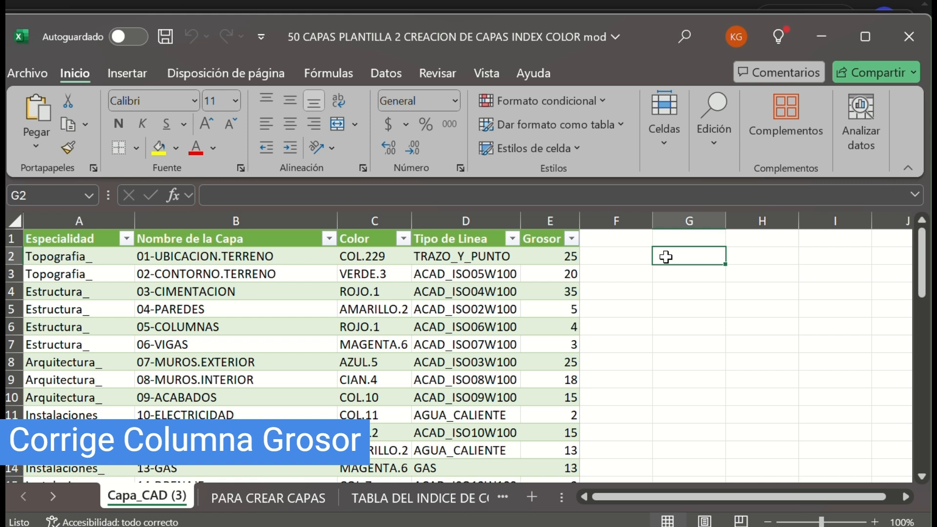
{"action": "type", "text": "=\" ."}
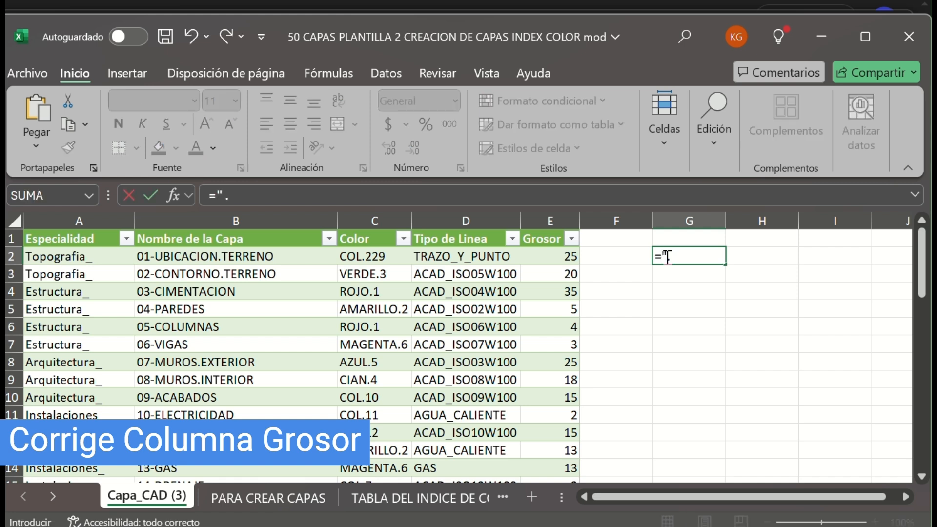
{"action": "type", "text": "\""}
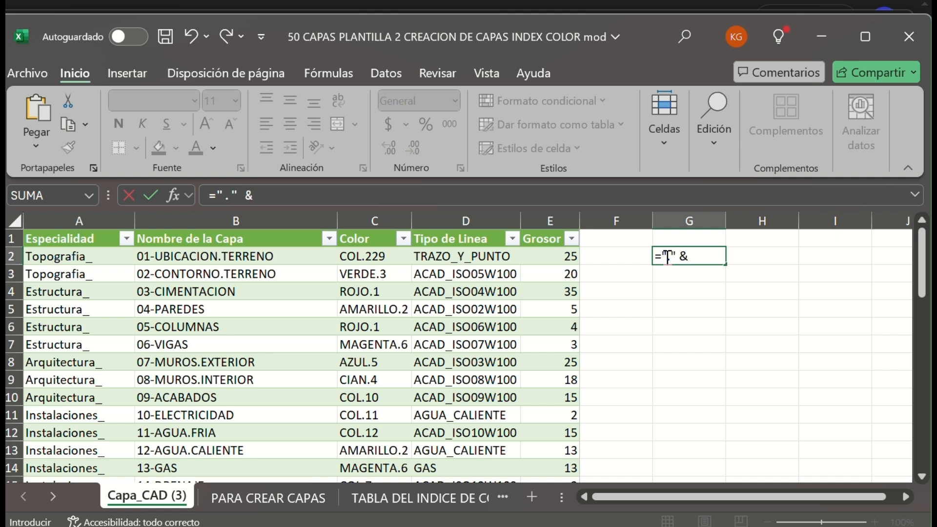
{"action": "type", "text": "&"}
{"action": "left_click", "coordinate": [560, 259]}
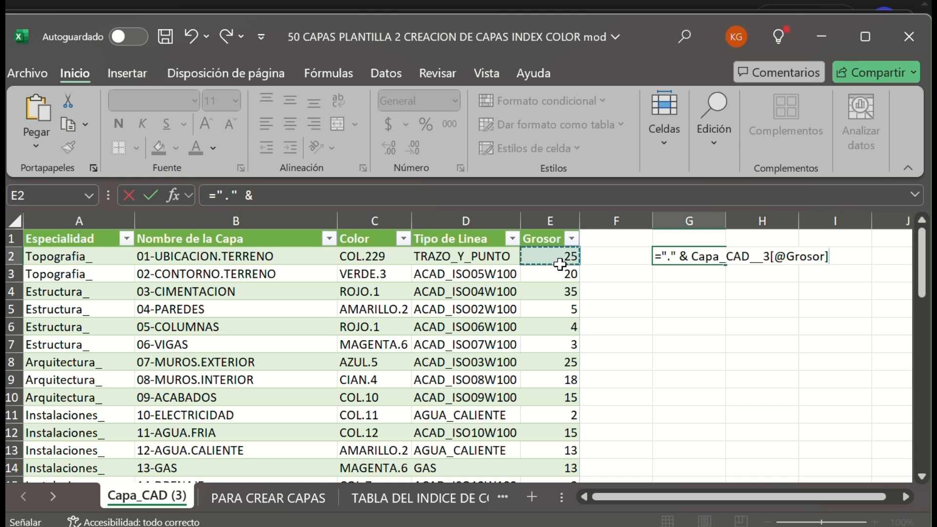
{"action": "key", "text": "Return"}
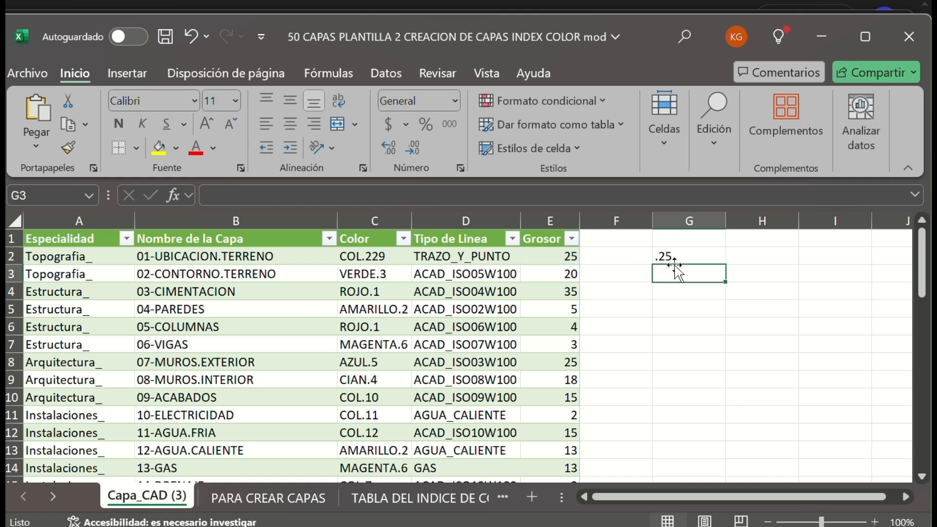
Change the prefix in the G2 formula to "0." and fill the formula down through row 46.
{"action": "double_click", "coordinate": [683, 250]}
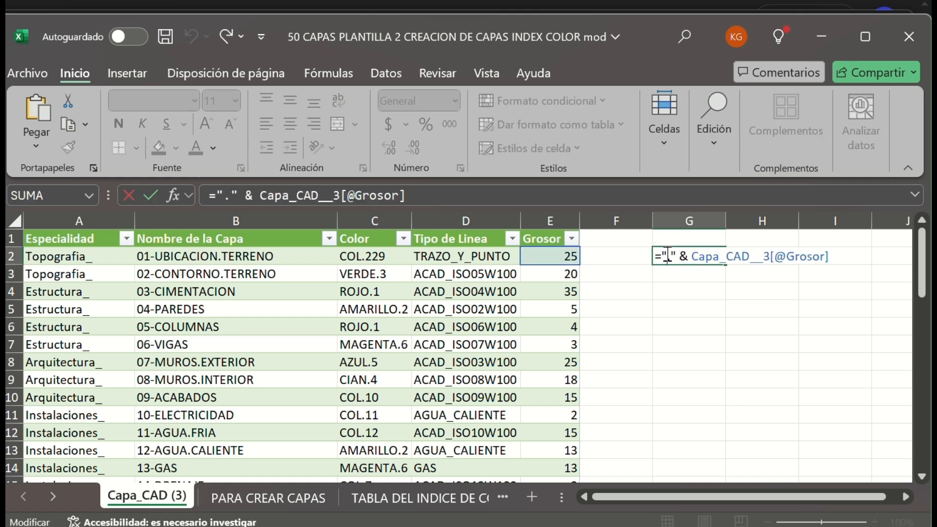
{"action": "type", "text": "0"}
{"action": "key", "text": "Return"}
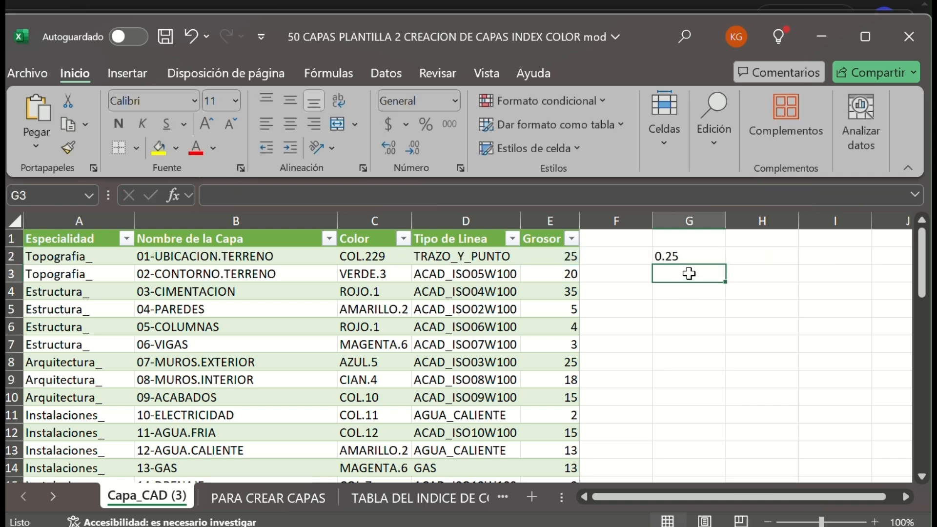
{"action": "left_click", "coordinate": [693, 255]}
{"action": "left_click_drag", "start_coordinate": [725, 265], "coordinate": [681, 262]}
Copy the helper results in column G and paste them as values over the table's Grosor column from E2.
{"action": "key", "text": "ctrl+c"}
{"action": "left_click", "coordinate": [552, 256]}
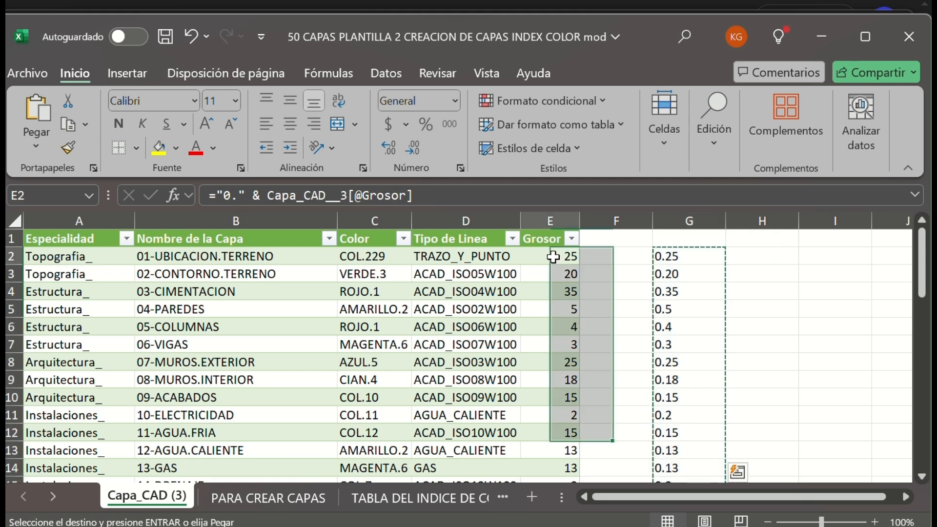
{"action": "right_click", "coordinate": [552, 256]}
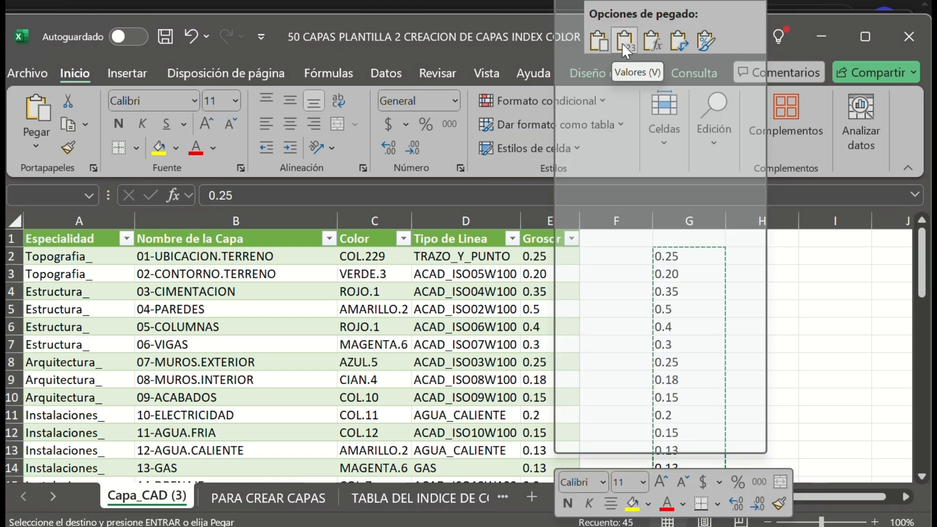
{"action": "left_click", "coordinate": [622, 43]}
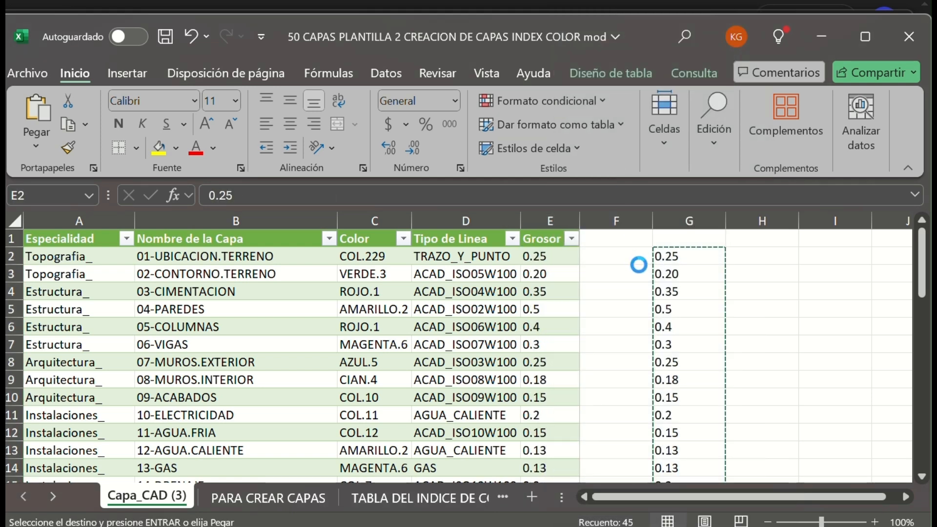
Clear the helper formulas from G2 through G46.
{"action": "left_click_drag", "start_coordinate": [669, 258], "coordinate": [691, 468]}
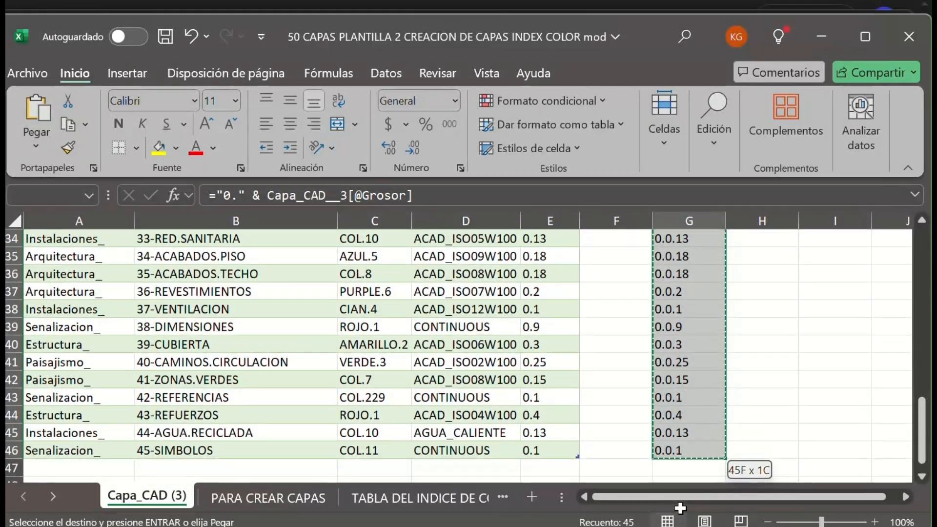
{"action": "key", "text": "Delete"}
{"action": "left_click", "coordinate": [556, 310]}
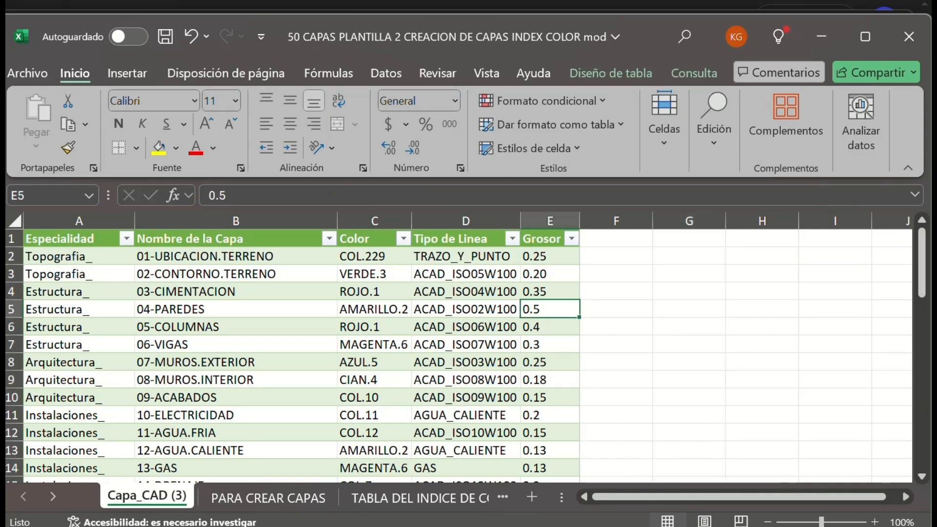
Rename the Capa_CAD (3) sheet as Capas_IA.
{"action": "right_click", "coordinate": [172, 495]}
{"action": "left_click", "coordinate": [234, 258]}
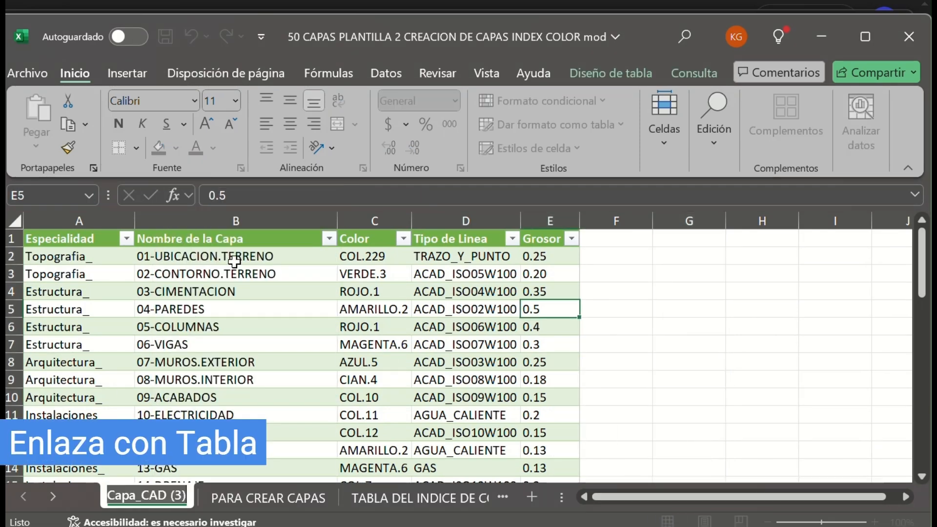
{"action": "type", "text": "Ca"}
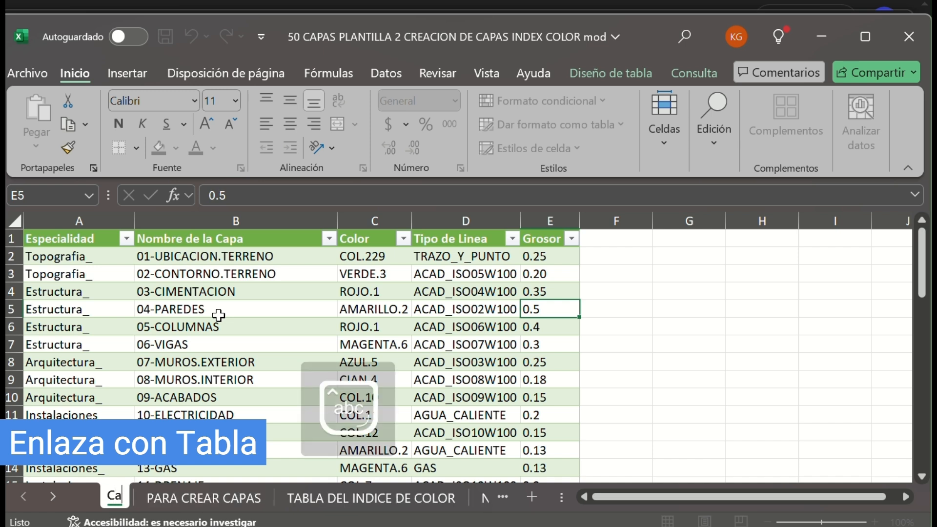
{"action": "type", "text": "pas_Ia"}
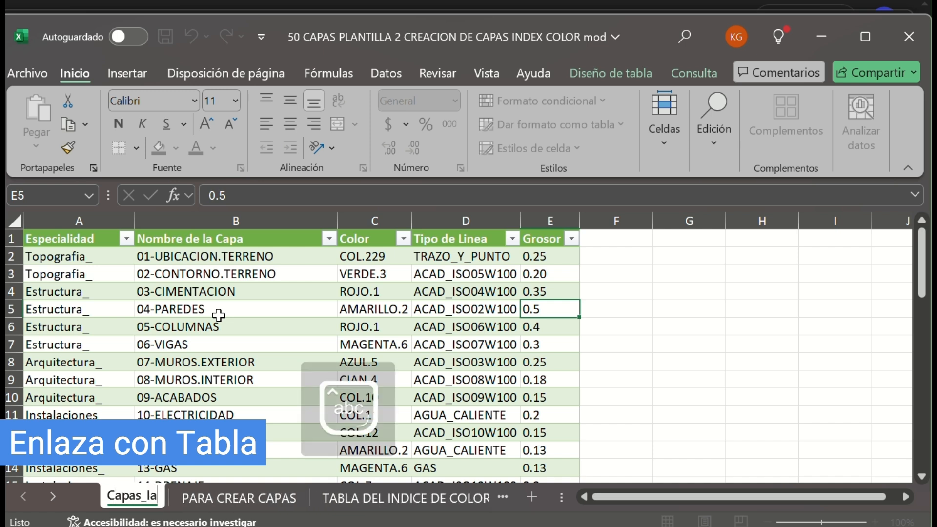
{"action": "key", "text": "BackSpace"}
{"action": "type", "text": "A"}
{"action": "key", "text": "Return"}
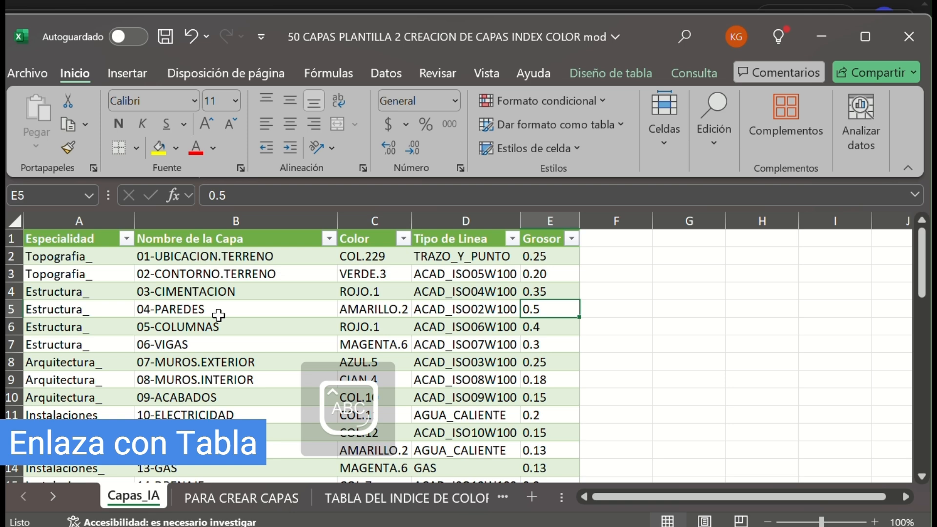
On the PARA CREAR CAPAS sheet, link the first ESPECIALIDAD cell B4 to cell A2 of Capas_IA.
{"action": "left_click", "coordinate": [249, 499]}
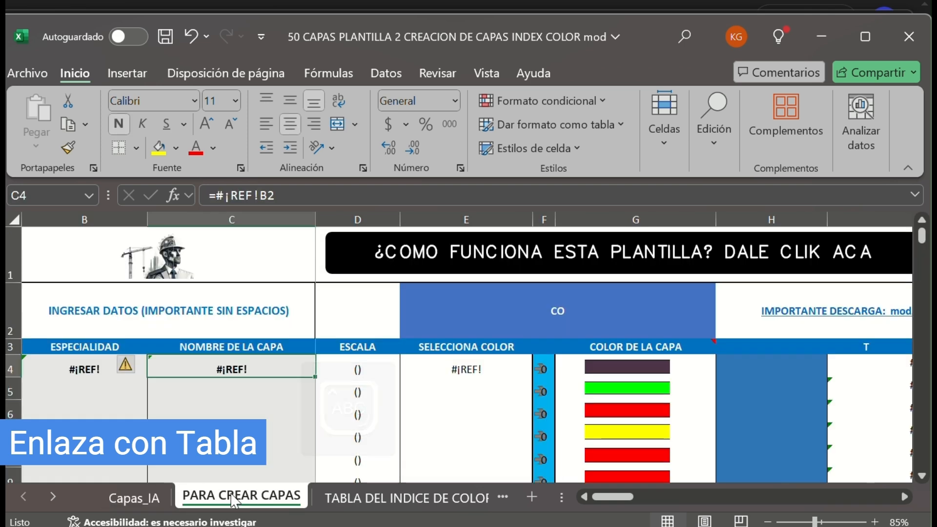
{"action": "left_click", "coordinate": [75, 376]}
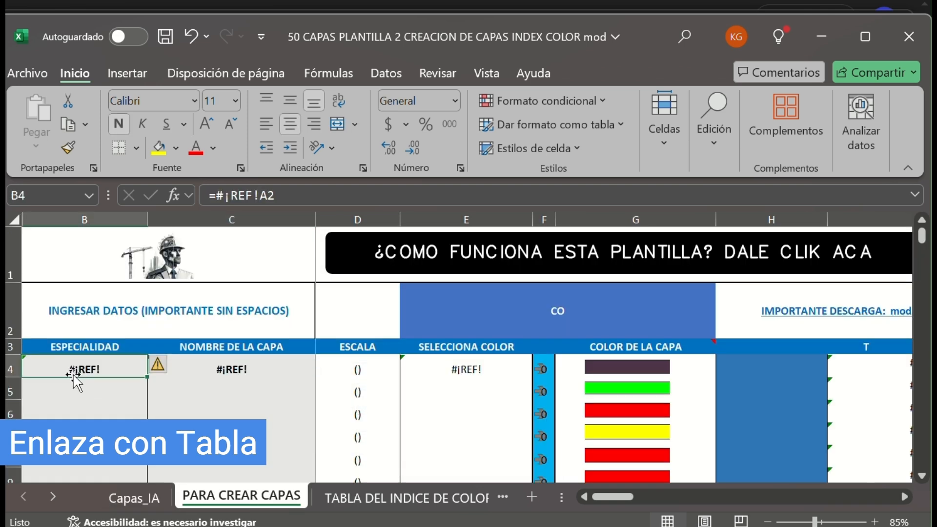
{"action": "type", "text": "="}
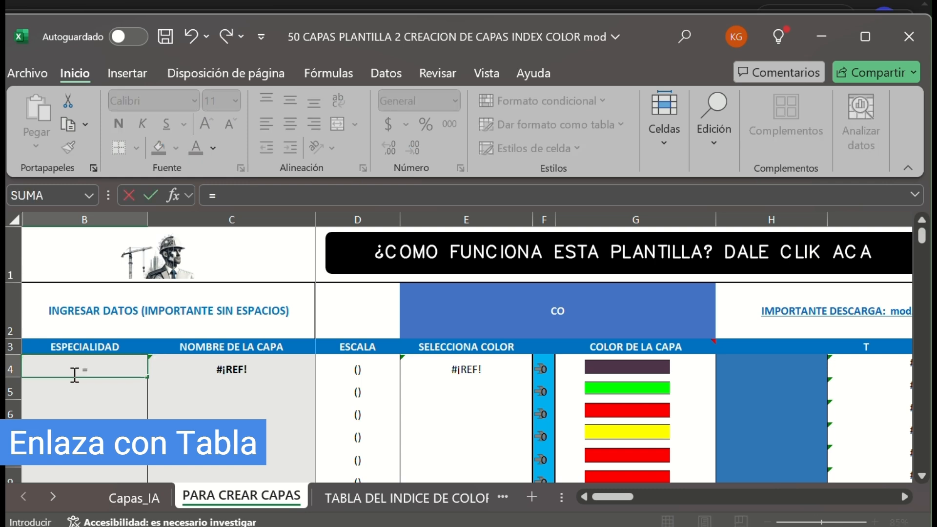
{"action": "left_click", "coordinate": [146, 498]}
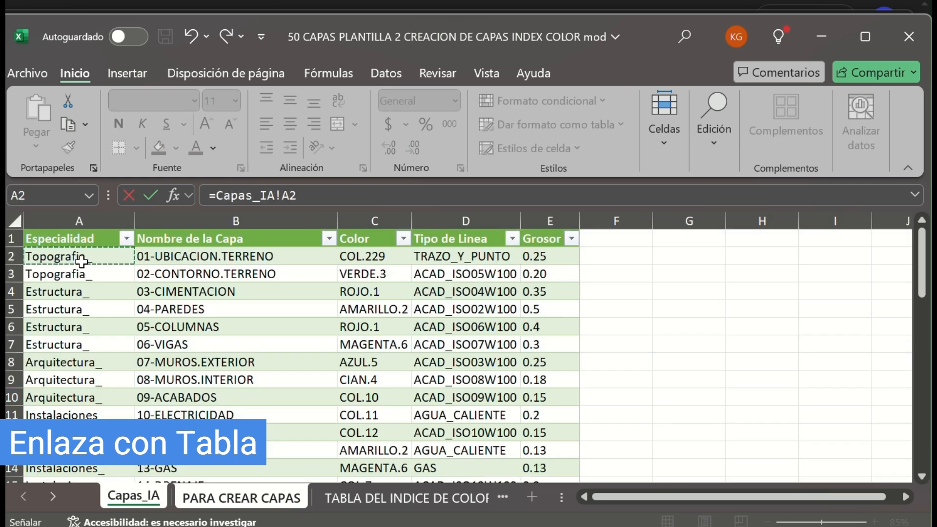
{"action": "key", "text": "Return"}
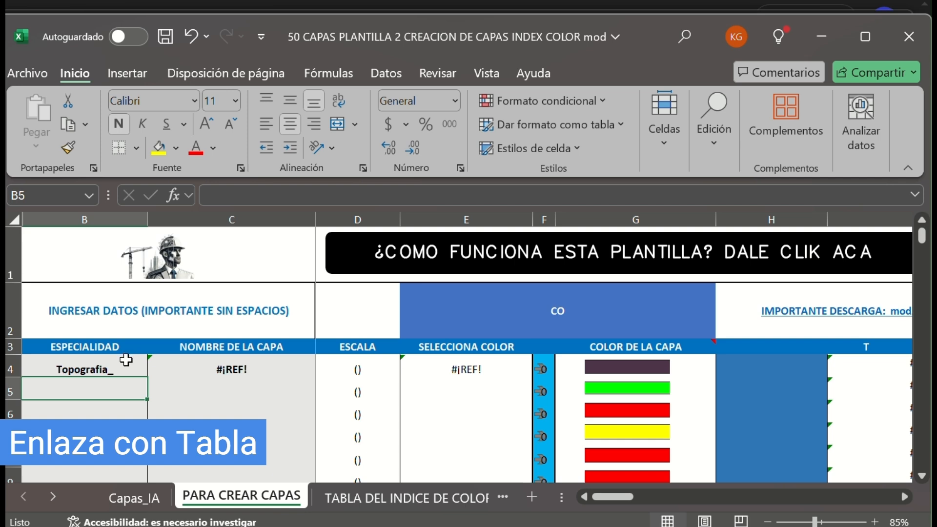
{"action": "left_click", "coordinate": [126, 360]}
Link the first NOMBRE DE LA CAPA cell C4 to cell B2 of Capas_IA.
{"action": "left_click", "coordinate": [204, 361]}
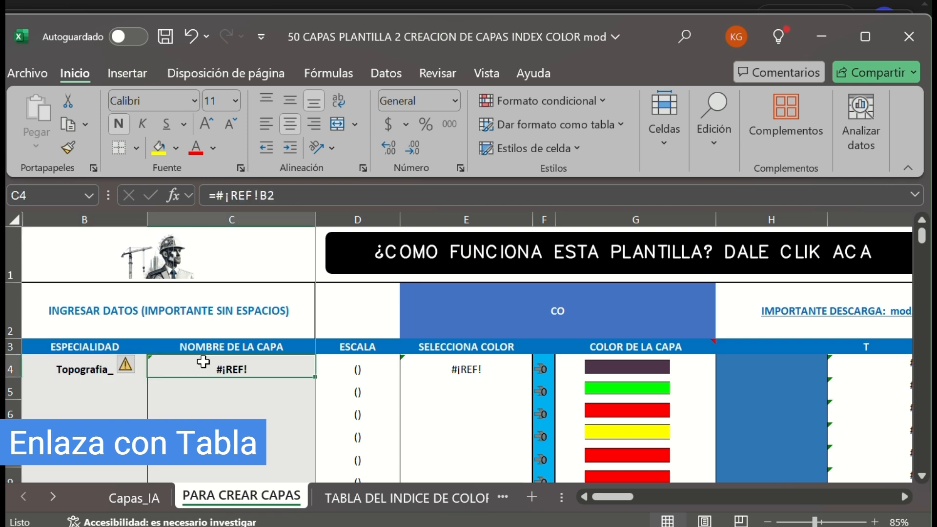
{"action": "type", "text": "="}
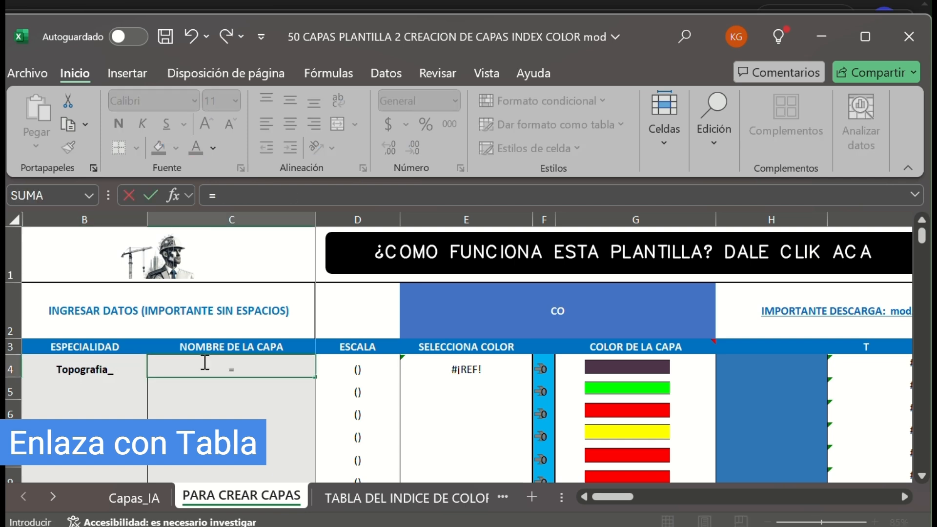
{"action": "left_click", "coordinate": [160, 497]}
{"action": "left_click", "coordinate": [221, 252]}
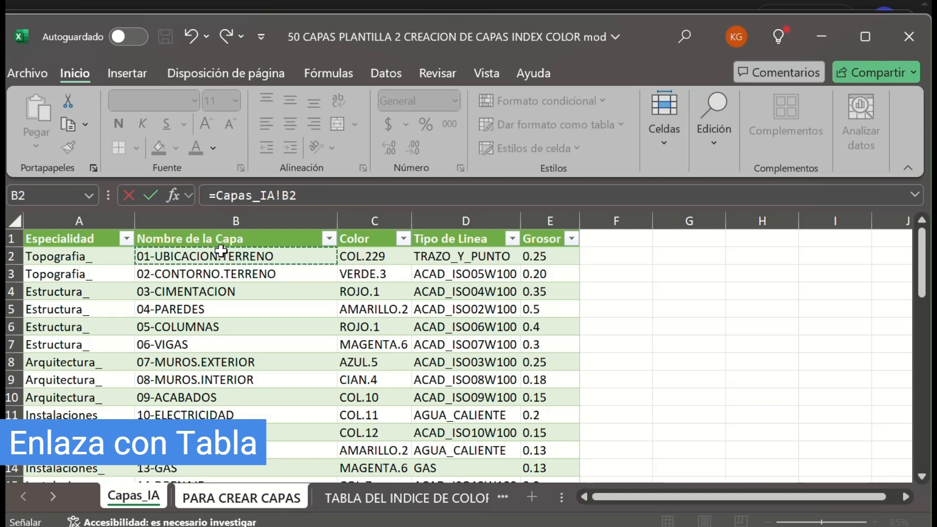
{"action": "key", "text": "Return"}
Link the first SELECCIONA COLOR cell E4 to cell C2 of Capas_IA.
{"action": "left_click", "coordinate": [462, 369]}
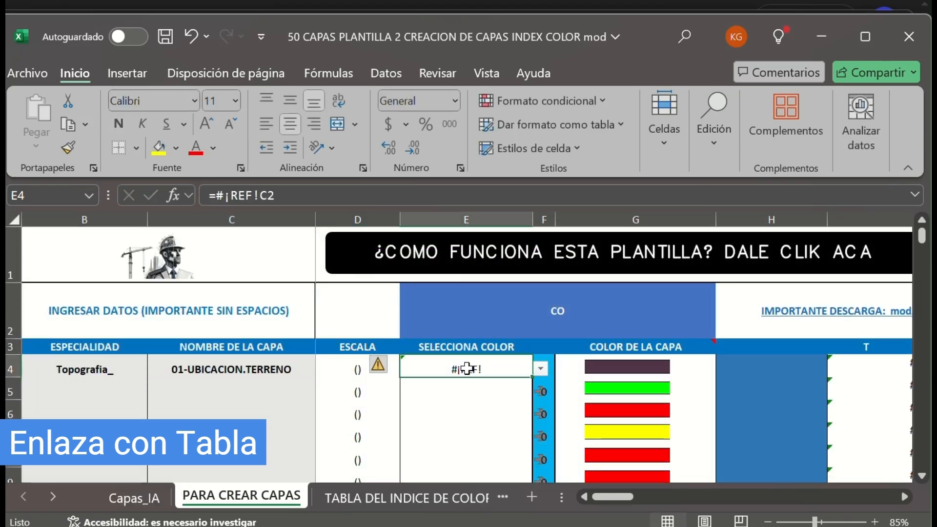
{"action": "type", "text": "="}
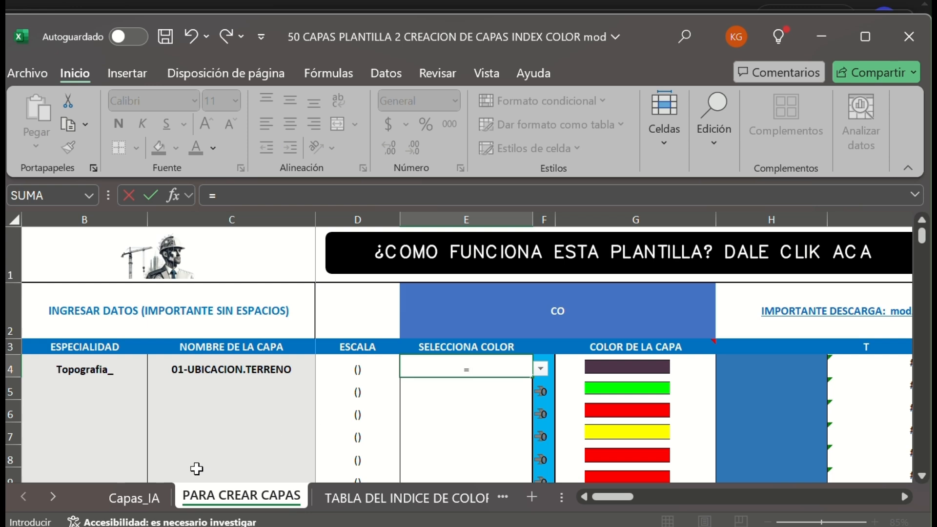
{"action": "left_click", "coordinate": [146, 498]}
{"action": "left_click", "coordinate": [363, 259]}
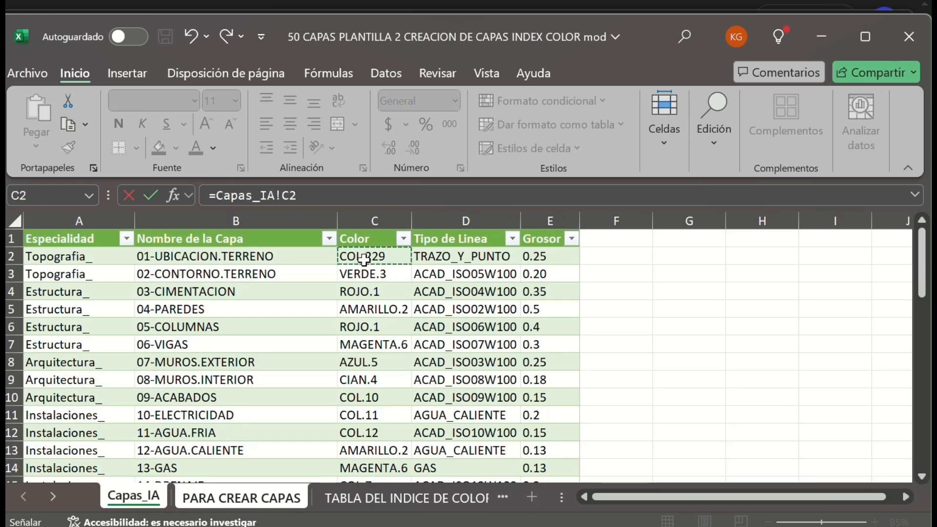
{"action": "key", "text": "Return"}
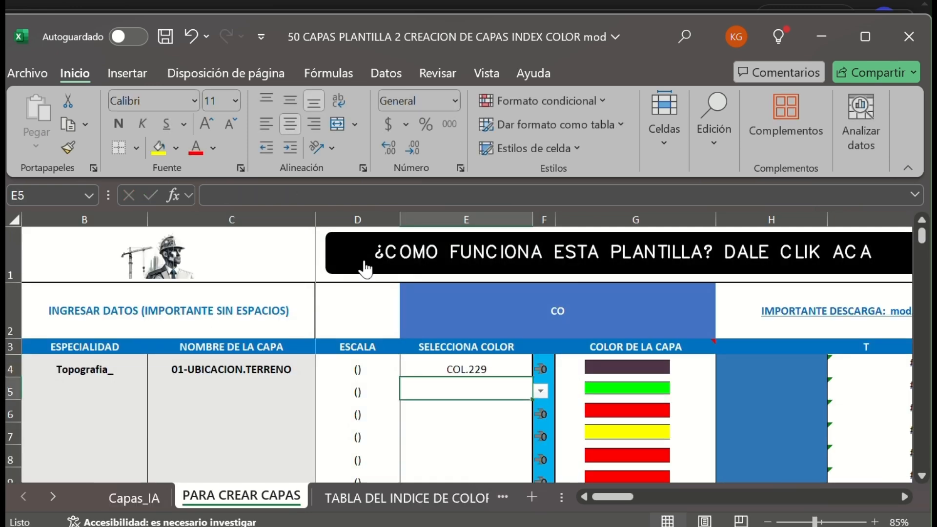
Try the color choices for E4 by picking COL.230 and switching back to COL.229.
{"action": "left_click", "coordinate": [522, 361]}
{"action": "left_click", "coordinate": [540, 369]}
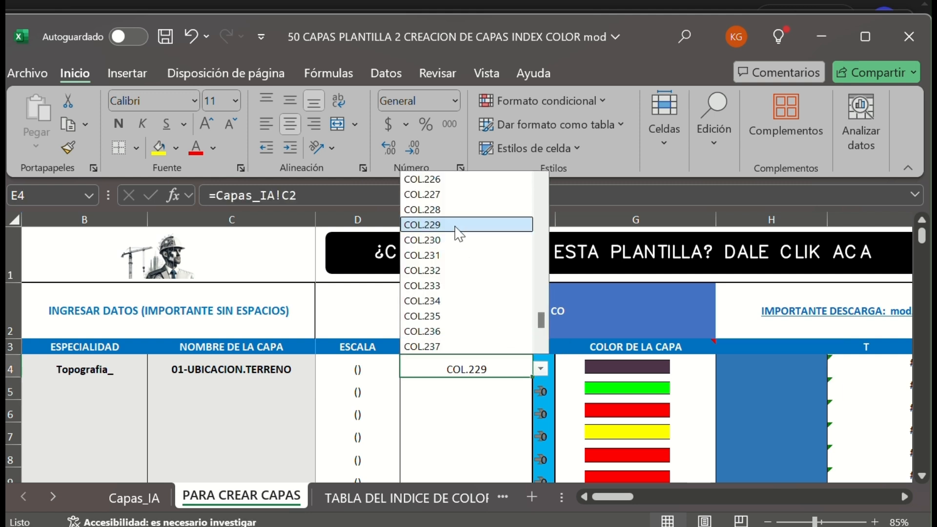
{"action": "left_click", "coordinate": [452, 239]}
{"action": "left_click", "coordinate": [540, 369]}
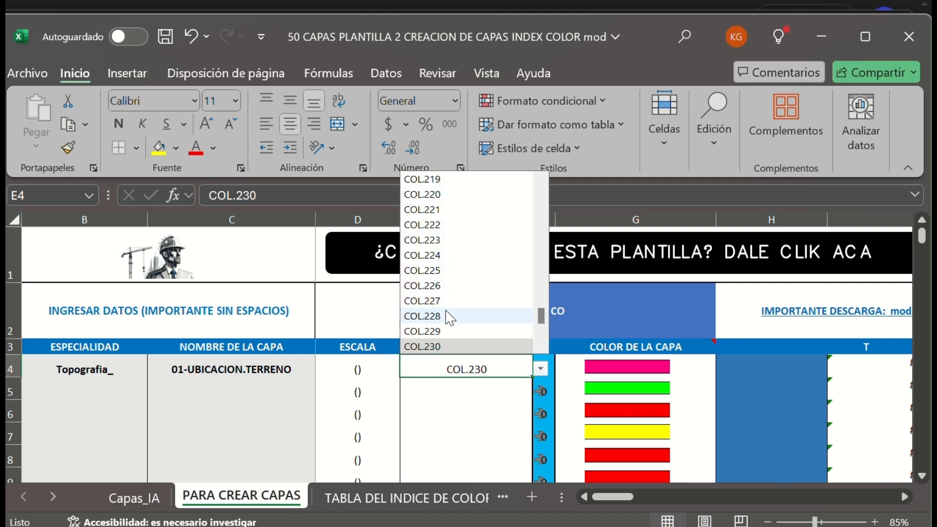
{"action": "left_click", "coordinate": [446, 331]}
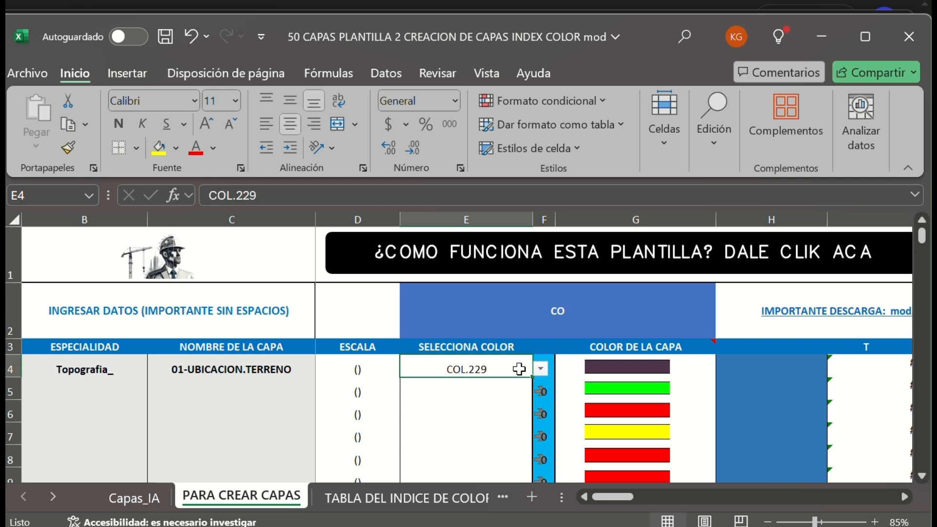
Replace the manually chosen color in E4 with a formula referencing Capas_IA!C2.
{"action": "type", "text": "="}
{"action": "left_click", "coordinate": [134, 498]}
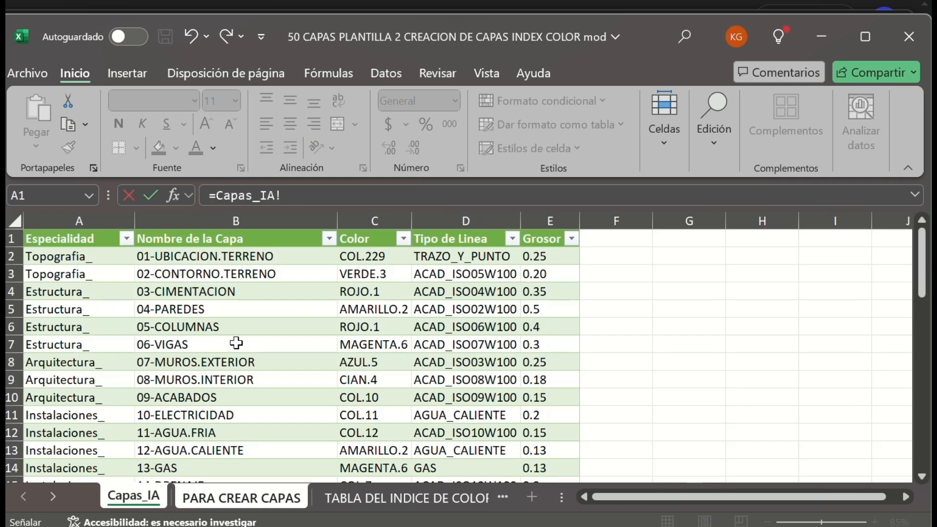
{"action": "left_click", "coordinate": [394, 258]}
{"action": "key", "text": "Return"}
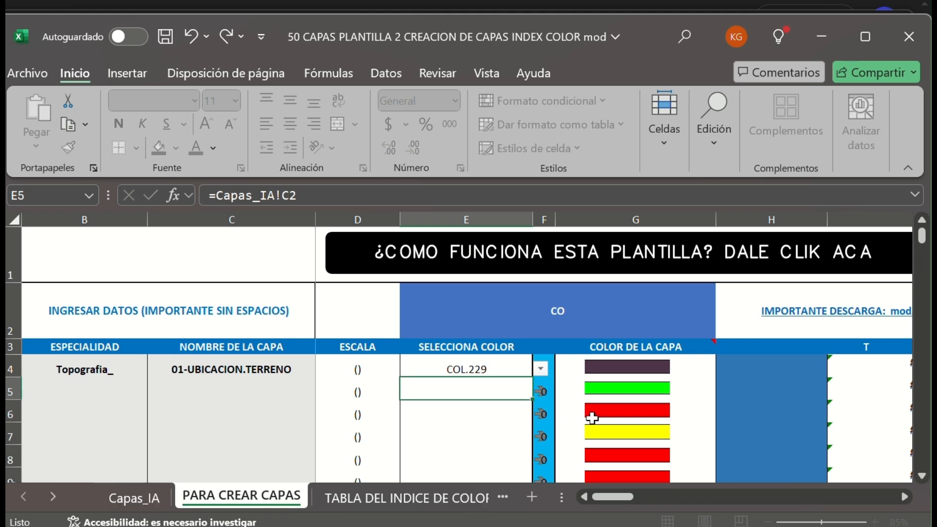
{"action": "left_click", "coordinate": [735, 365]}
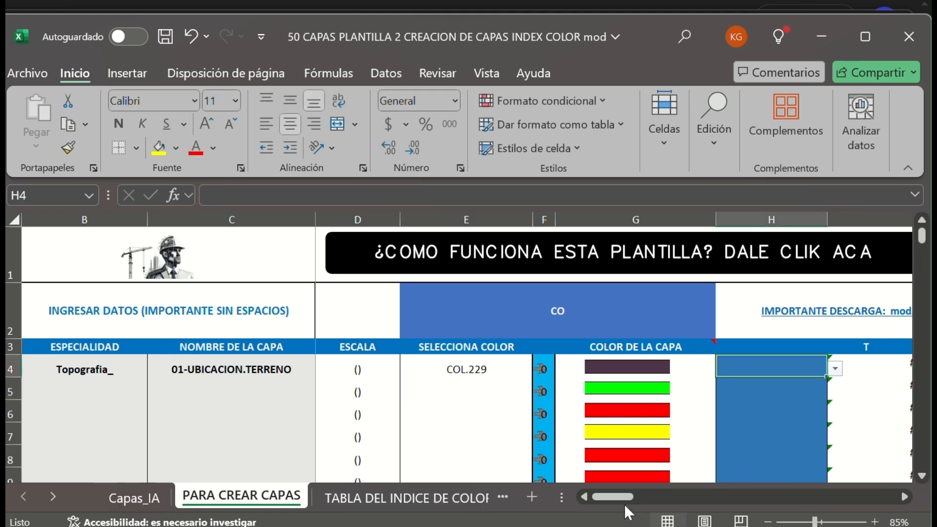
Try the line type ACAD_ISO10W100 for the first layer in cell H4.
{"action": "left_click_drag", "start_coordinate": [617, 497], "coordinate": [631, 497]}
{"action": "left_click", "coordinate": [618, 370]}
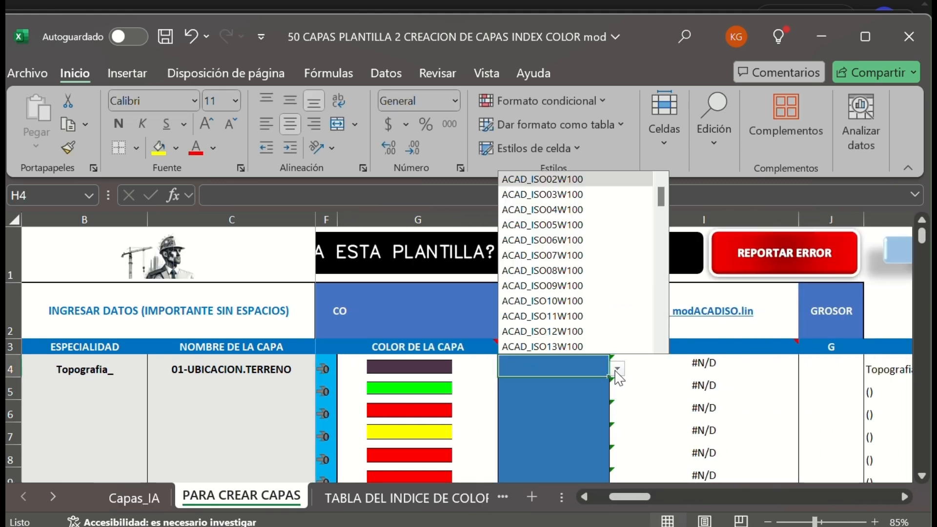
{"action": "left_click", "coordinate": [586, 301]}
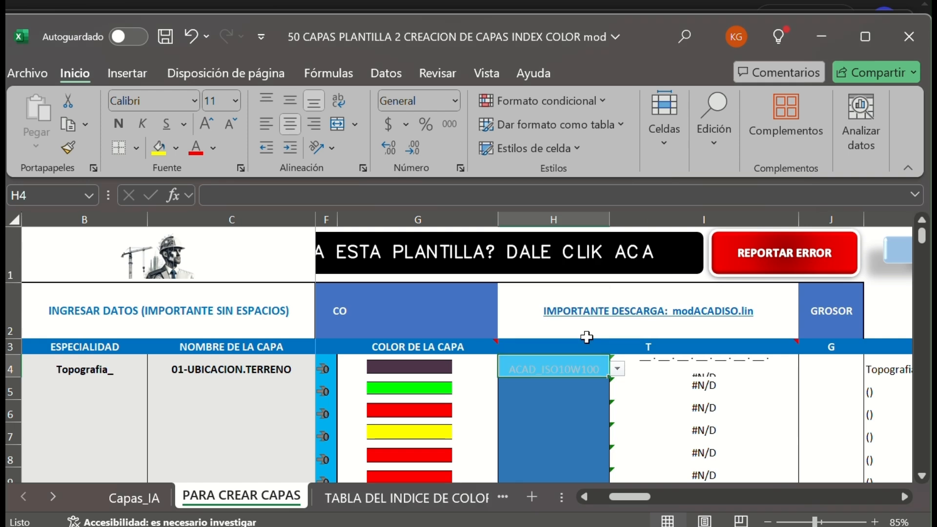
Replace the manually chosen line type in H4 with a formula referencing Capas_IA!D2.
{"action": "double_click", "coordinate": [562, 374]}
{"action": "double_click", "coordinate": [562, 374]}
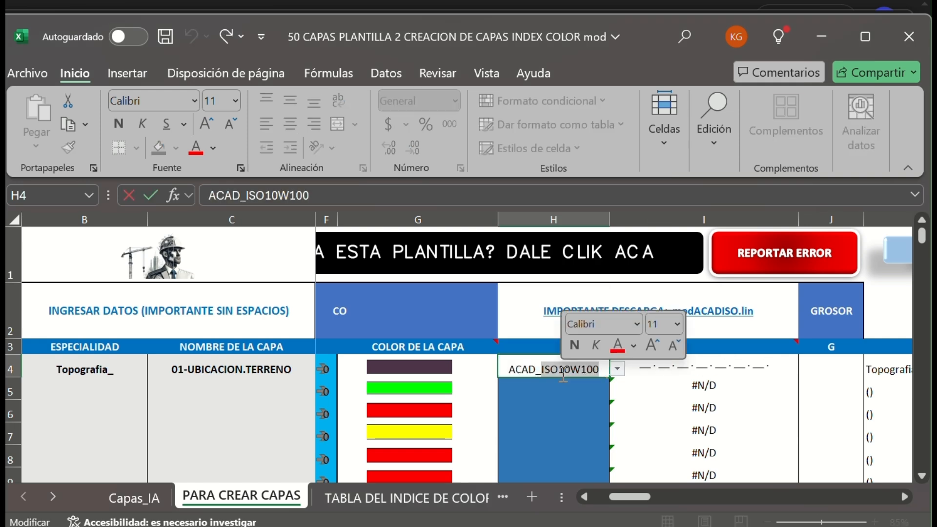
{"action": "key", "text": "BackSpace"}
{"action": "key", "text": "BackSpace"}
{"action": "key", "text": "BackSpace"}
{"action": "key", "text": "BackSpace"}
{"action": "key", "text": "BackSpace"}
{"action": "key", "text": "BackSpace"}
{"action": "type", "text": "="}
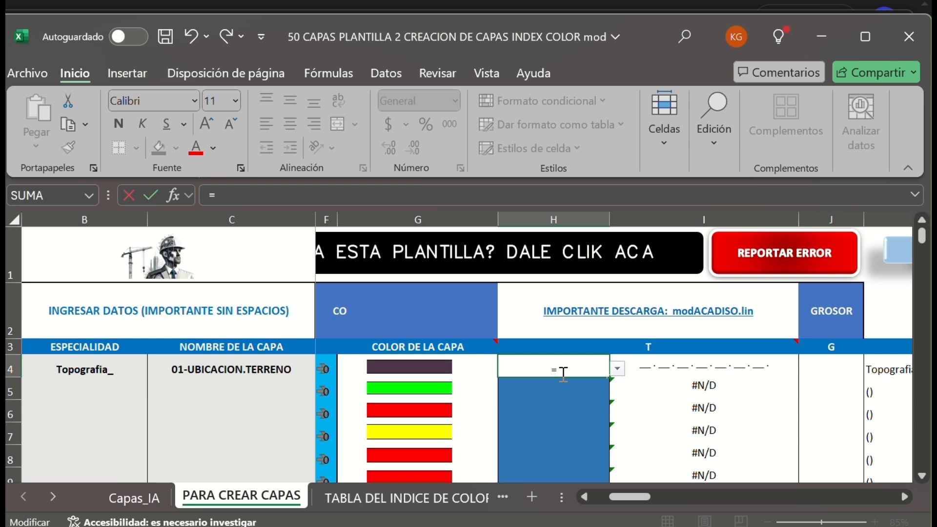
{"action": "left_click", "coordinate": [140, 489]}
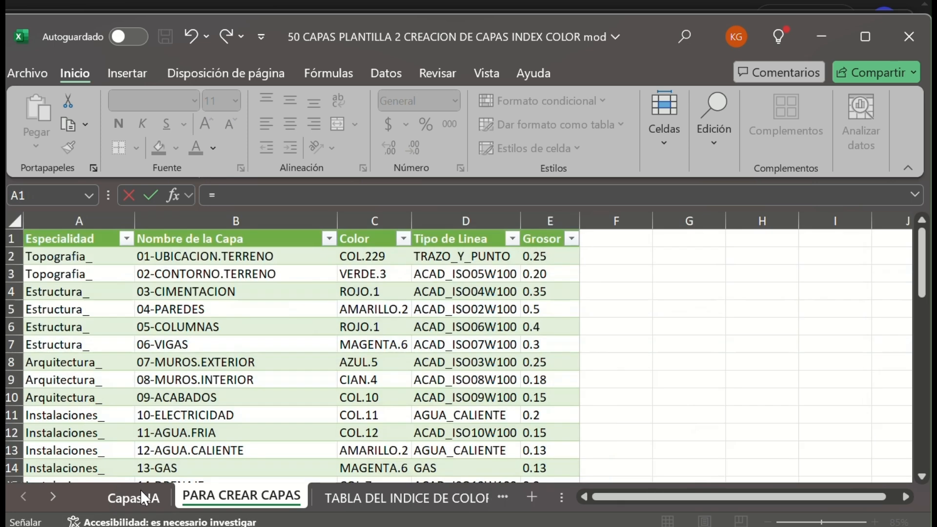
{"action": "left_click", "coordinate": [450, 257]}
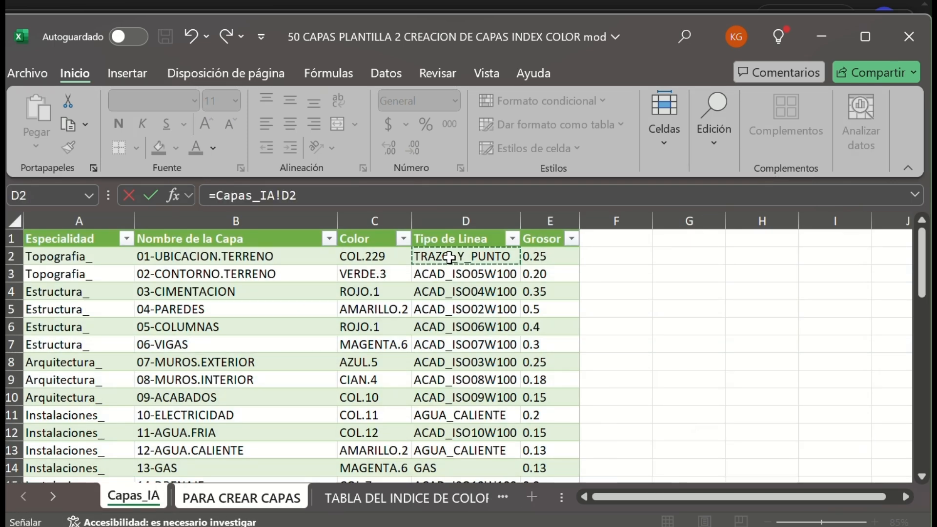
{"action": "key", "text": "Return"}
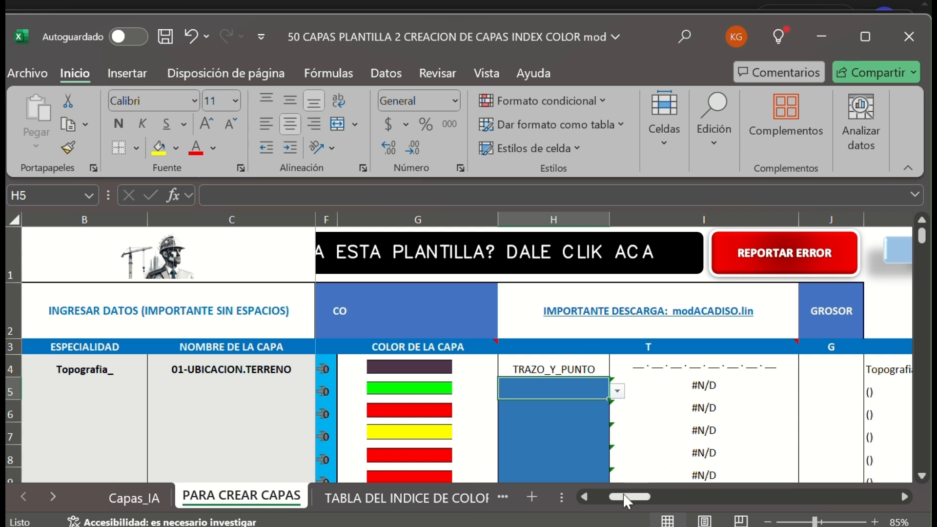
Link the first GROSOR cell J4 to cell E2 of Capas_IA.
{"action": "left_click_drag", "start_coordinate": [627, 498], "coordinate": [649, 497]}
{"action": "left_click", "coordinate": [587, 362]}
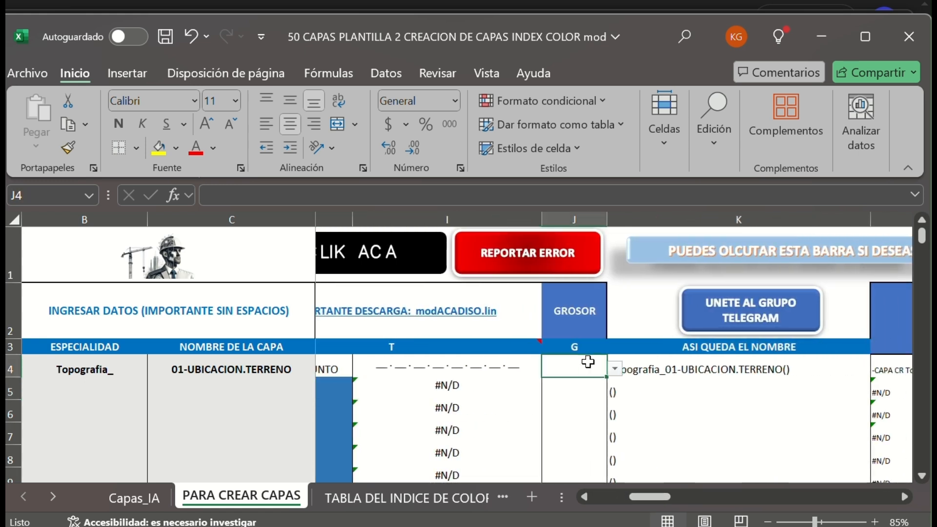
{"action": "type", "text": "="}
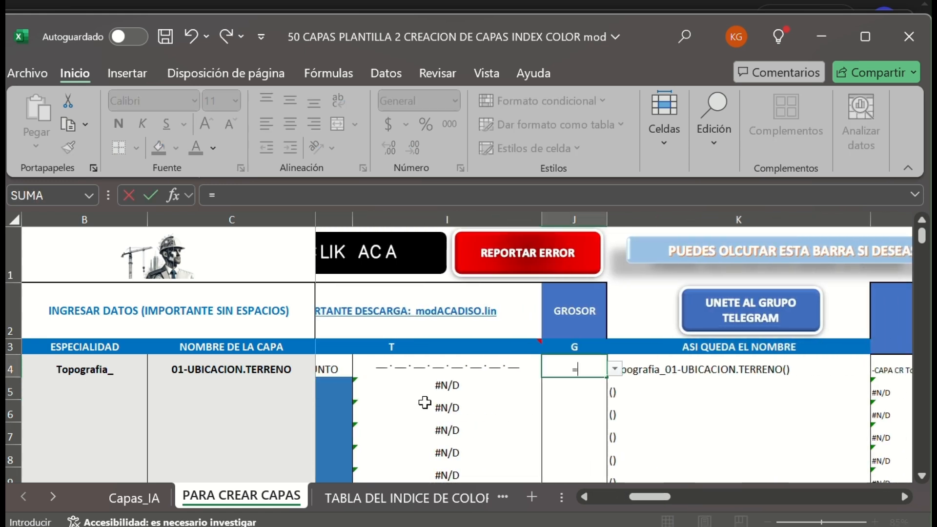
{"action": "left_click", "coordinate": [135, 497]}
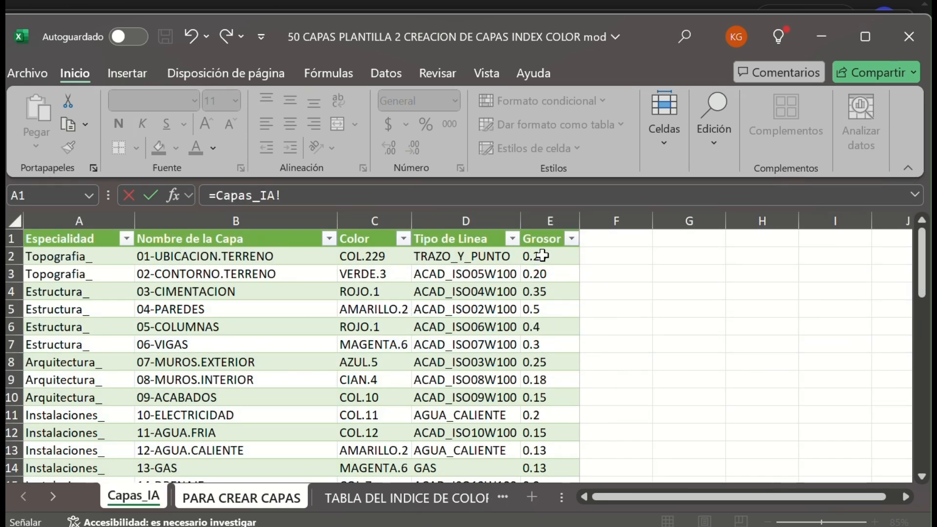
{"action": "left_click", "coordinate": [542, 255]}
{"action": "key", "text": "Return"}
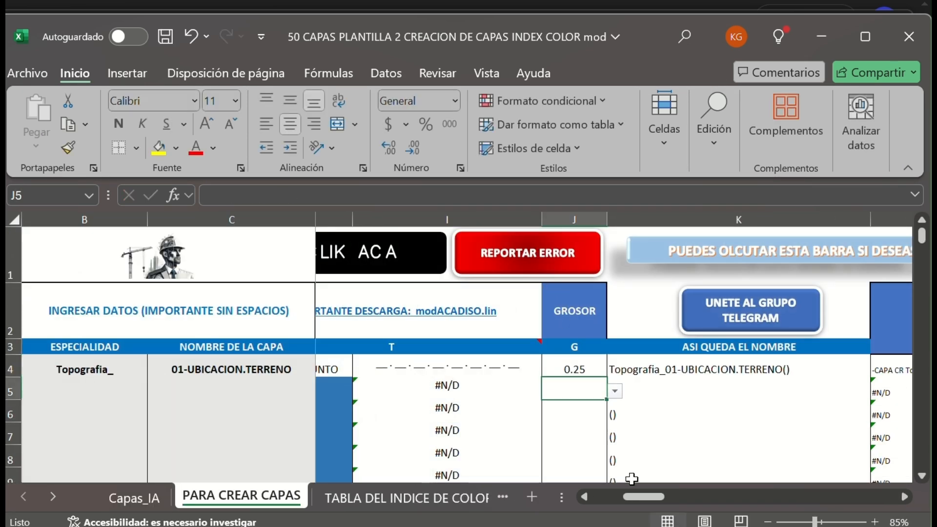
Fill the B4:C4 specialty and layer name formulas down through row 49, and clear the surplus cells B49:C49.
{"action": "left_click_drag", "start_coordinate": [644, 497], "coordinate": [612, 497]}
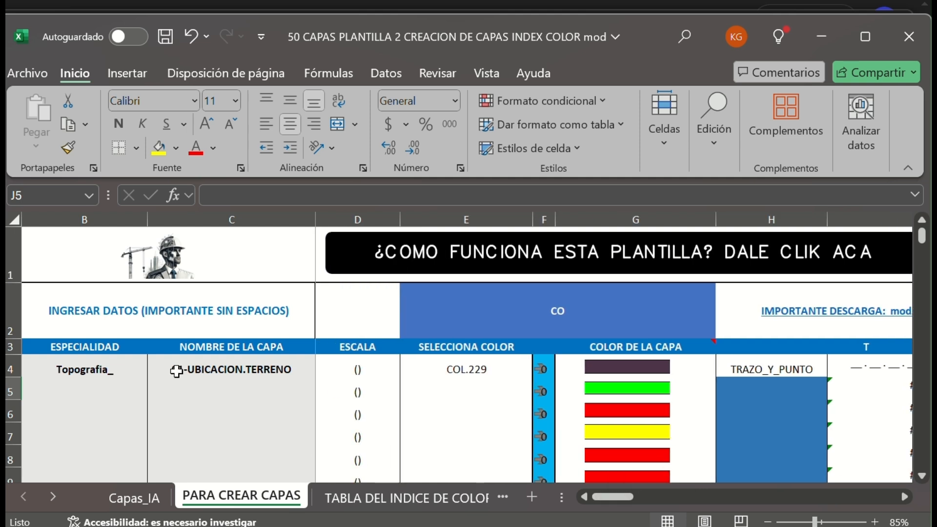
{"action": "left_click_drag", "start_coordinate": [142, 369], "coordinate": [102, 356]}
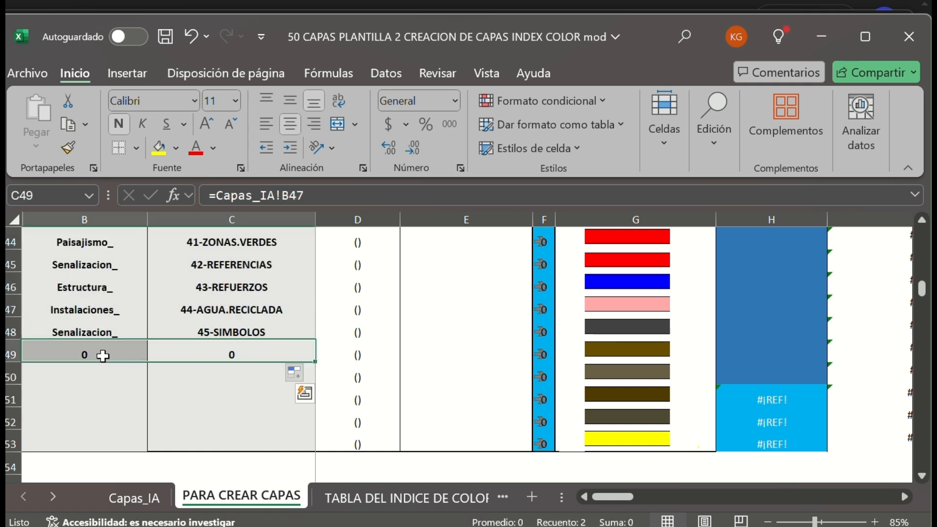
{"action": "key", "text": "Delete"}
Fill the SELECCIONA COLOR formula from E4 down through row 48.
{"action": "scroll", "coordinate": [461, 340], "scroll_direction": "up", "scroll_amount": 7}
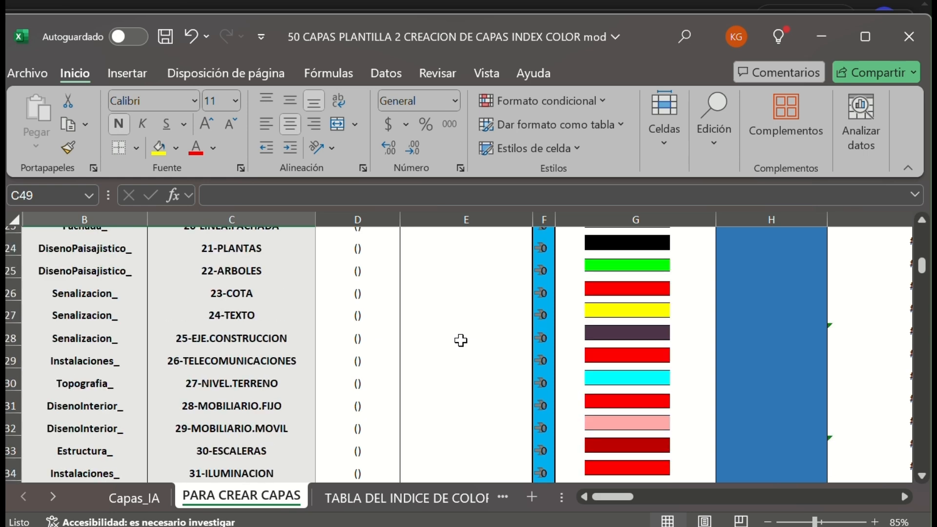
{"action": "scroll", "coordinate": [461, 340], "scroll_direction": "up", "scroll_amount": 8}
{"action": "left_click", "coordinate": [464, 342]}
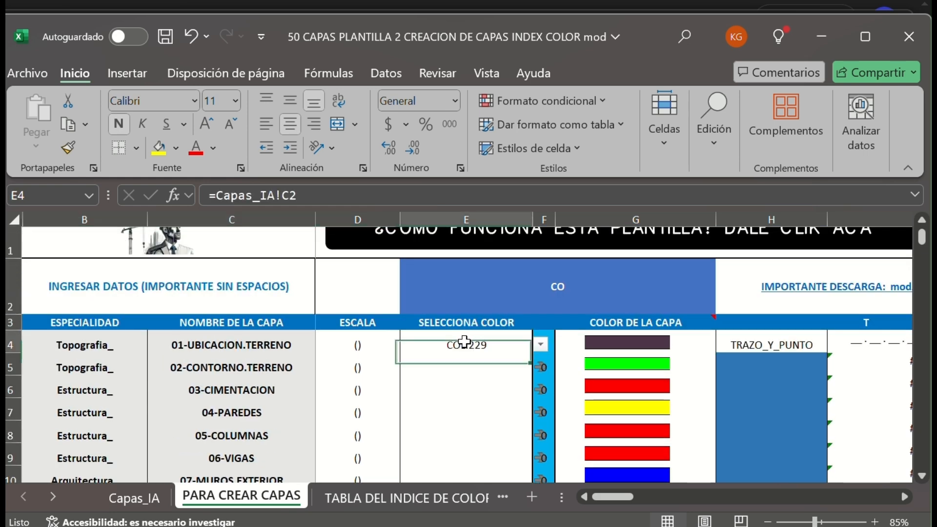
{"action": "mouse_move", "coordinate": [529, 354]}
{"action": "left_mouse_down"}
{"action": "mouse_move", "coordinate": [488, 481]}
{"action": "mouse_move", "coordinate": [469, 479]}
{"action": "mouse_move", "coordinate": [451, 332]}
{"action": "left_mouse_up"}
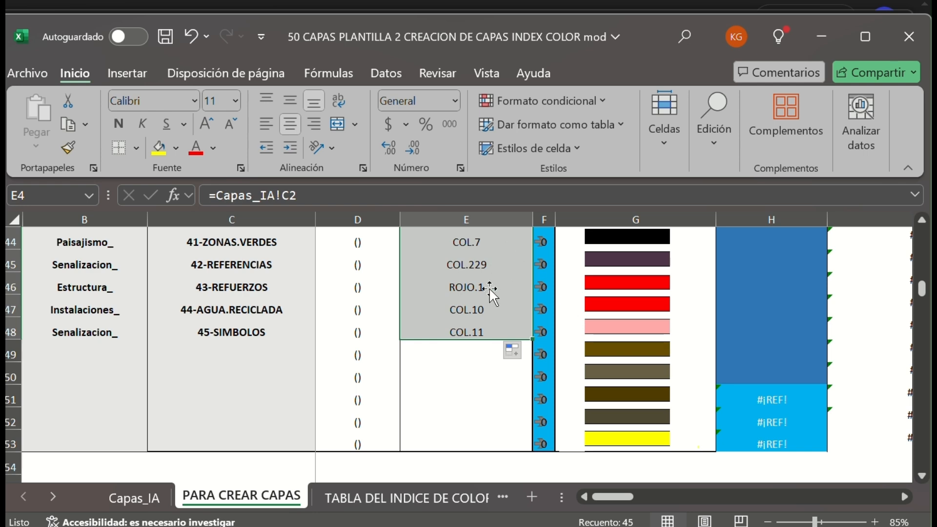
Fill the line type formula from H4 down through row 48.
{"action": "scroll", "coordinate": [495, 319], "scroll_direction": "up", "scroll_amount": 1}
{"action": "scroll", "coordinate": [495, 319], "scroll_direction": "up", "scroll_amount": 1}
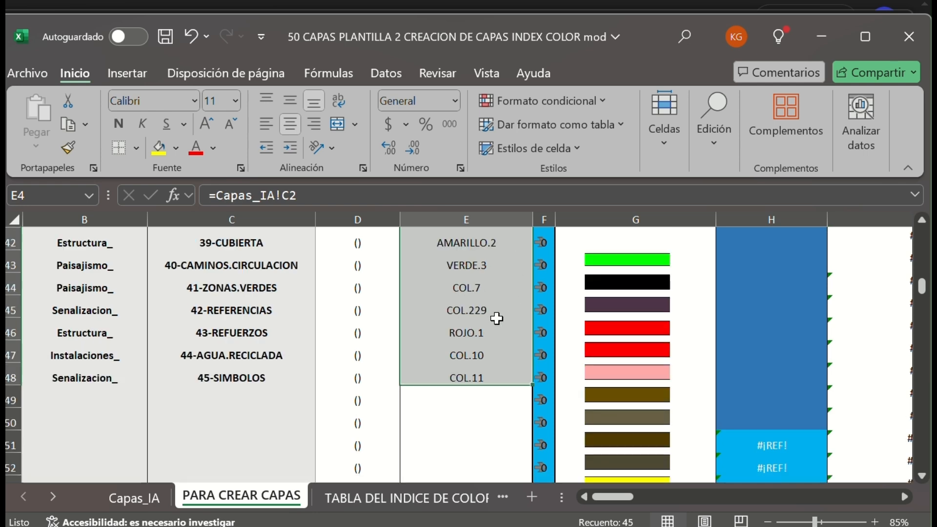
{"action": "scroll", "coordinate": [508, 322], "scroll_direction": "up", "scroll_amount": 3}
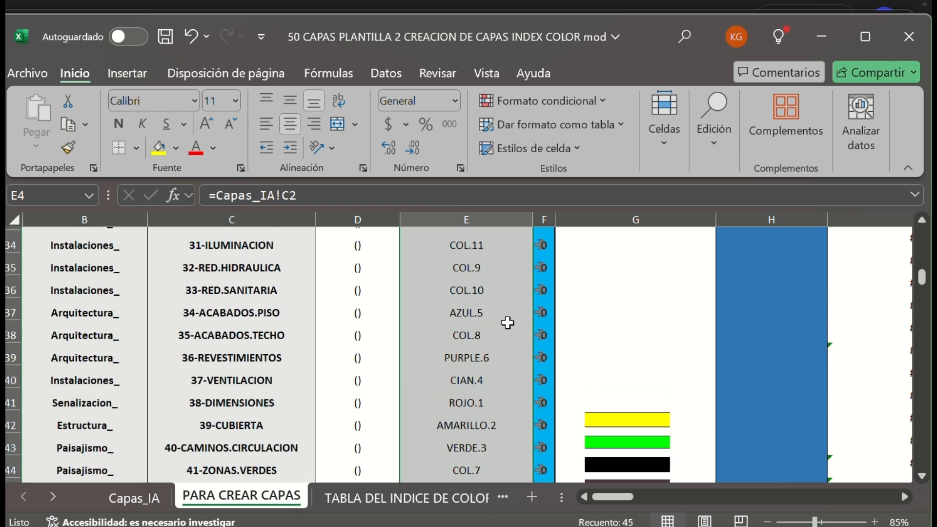
{"action": "scroll", "coordinate": [508, 322], "scroll_direction": "up", "scroll_amount": 1}
{"action": "scroll", "coordinate": [507, 323], "scroll_direction": "up", "scroll_amount": 3}
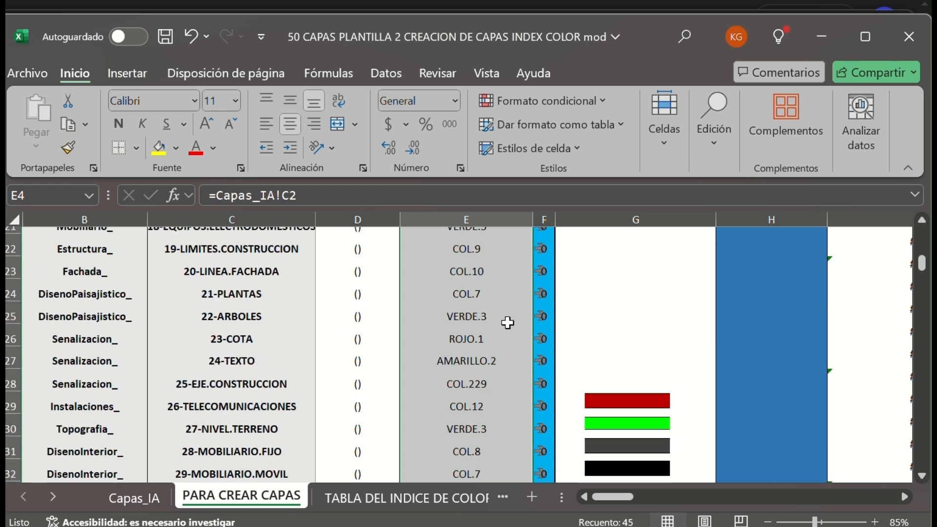
{"action": "scroll", "coordinate": [508, 323], "scroll_direction": "up", "scroll_amount": 1}
{"action": "scroll", "coordinate": [507, 324], "scroll_direction": "up", "scroll_amount": 1}
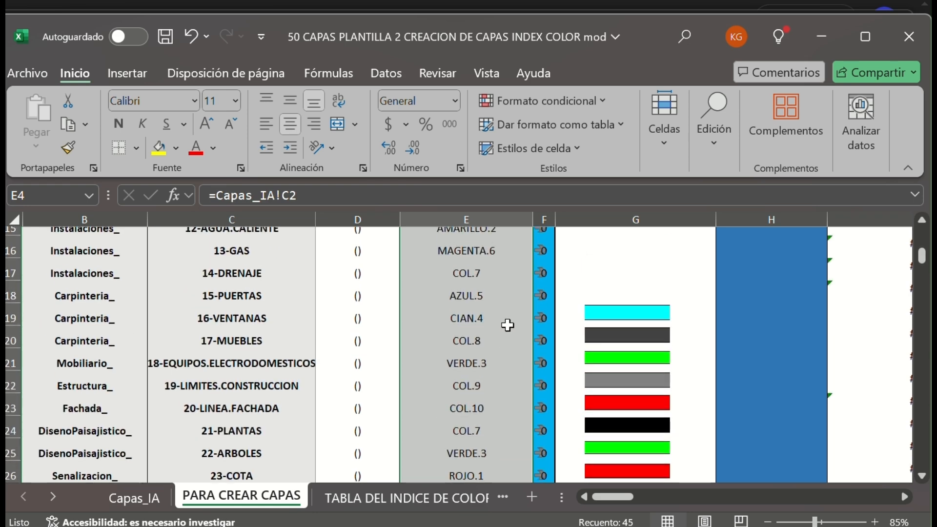
{"action": "scroll", "coordinate": [506, 328], "scroll_direction": "up", "scroll_amount": 1}
{"action": "scroll", "coordinate": [728, 349], "scroll_direction": "up", "scroll_amount": 1}
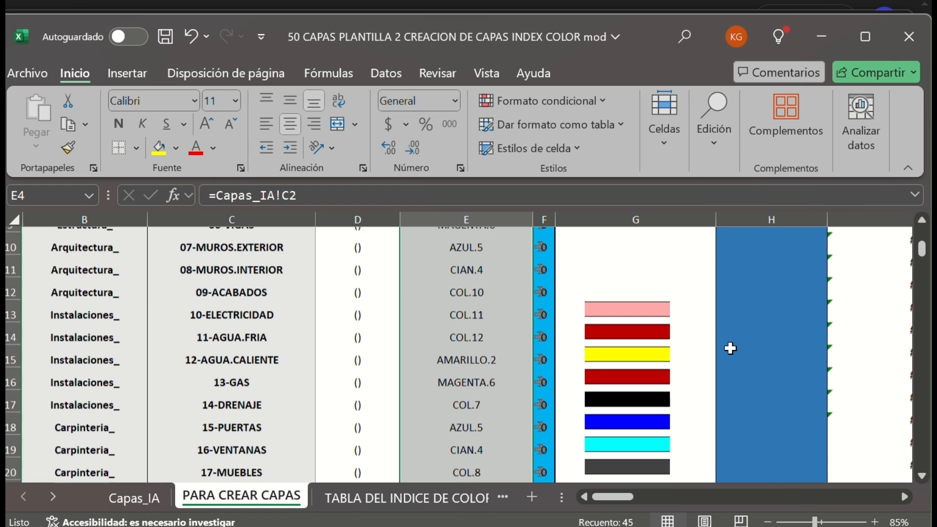
{"action": "scroll", "coordinate": [835, 290], "scroll_direction": "up", "scroll_amount": 3}
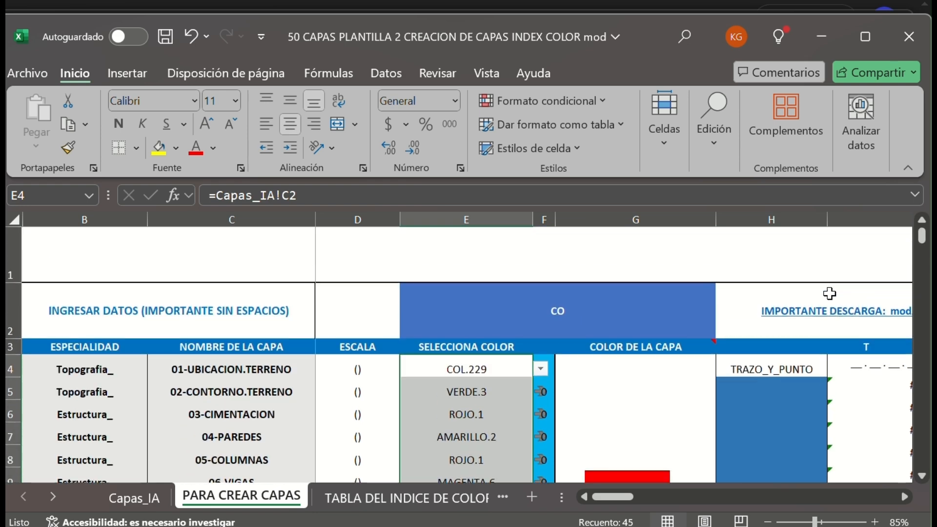
{"action": "left_click", "coordinate": [779, 372]}
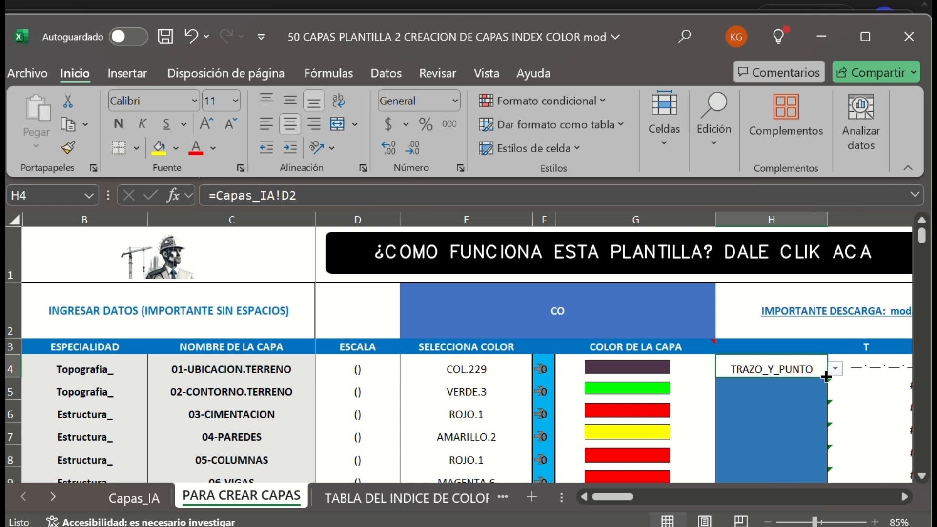
{"action": "mouse_move", "coordinate": [826, 377]}
{"action": "left_mouse_down"}
{"action": "mouse_move", "coordinate": [776, 481]}
{"action": "mouse_move", "coordinate": [738, 341]}
{"action": "left_mouse_up"}
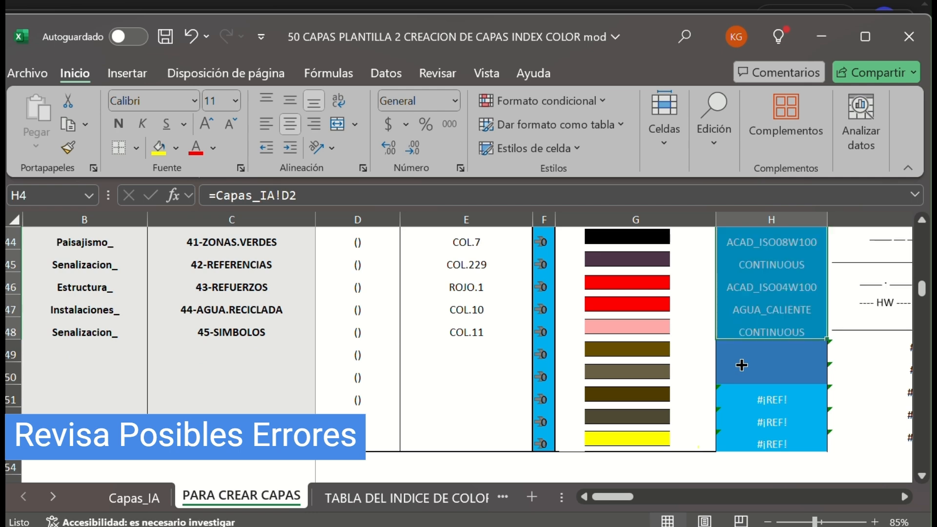
Review the filled line types in column H and their previews in column I for errors.
{"action": "scroll", "coordinate": [742, 331], "scroll_direction": "up", "scroll_amount": 7}
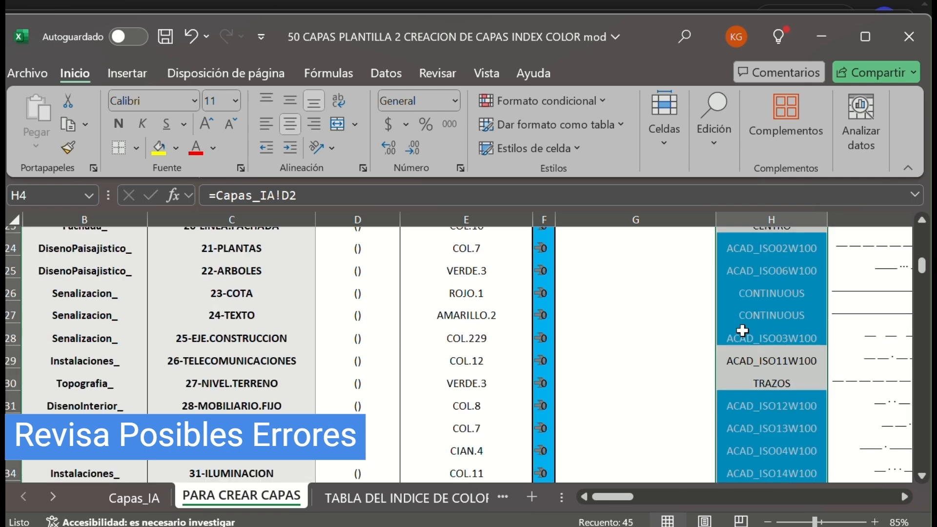
{"action": "scroll", "coordinate": [742, 331], "scroll_direction": "up", "scroll_amount": 2}
{"action": "scroll", "coordinate": [742, 331], "scroll_direction": "up", "scroll_amount": 5}
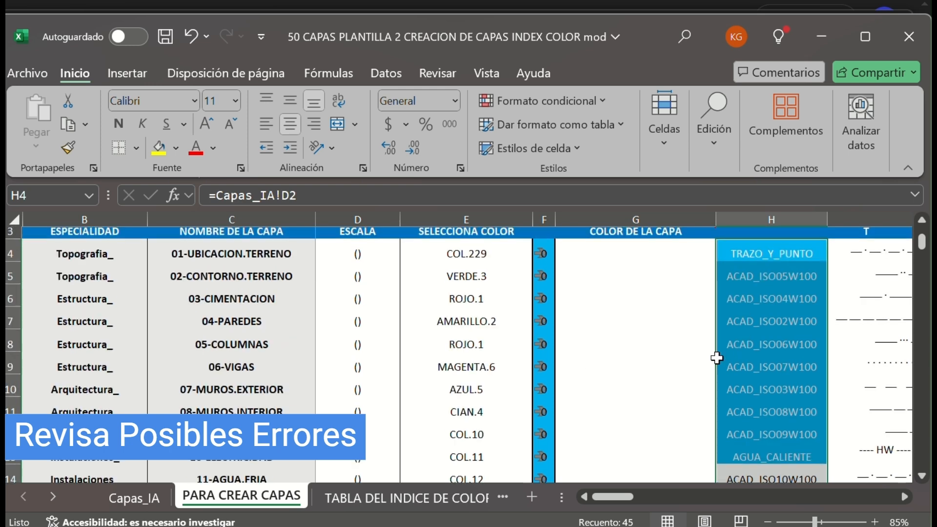
{"action": "scroll", "coordinate": [618, 495], "scroll_direction": "up", "scroll_amount": 1}
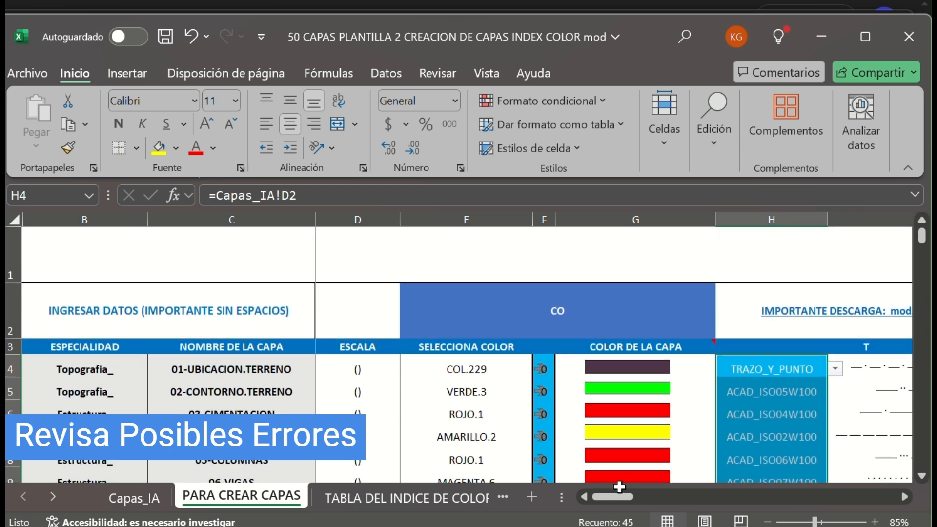
{"action": "left_click_drag", "start_coordinate": [620, 493], "coordinate": [652, 494]}
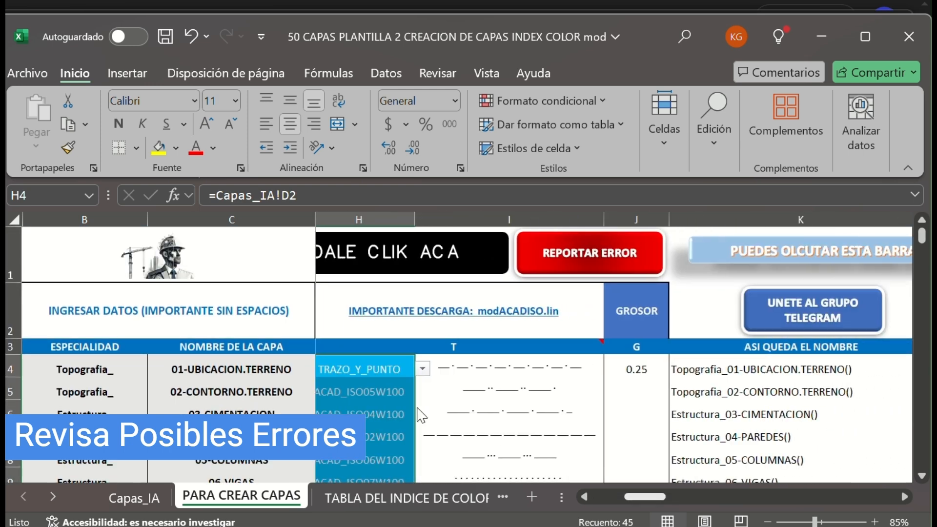
{"action": "scroll", "coordinate": [405, 396], "scroll_direction": "down", "scroll_amount": 2}
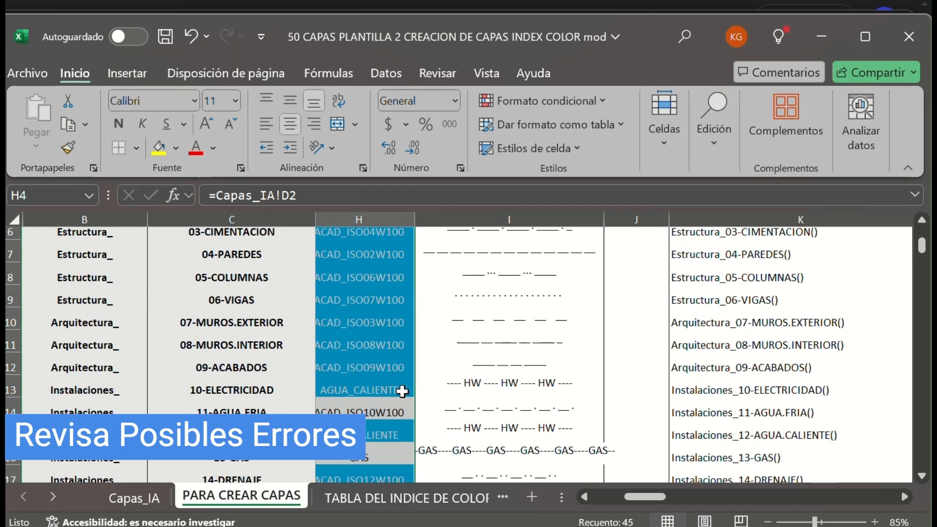
{"action": "scroll", "coordinate": [398, 373], "scroll_direction": "down", "scroll_amount": 1}
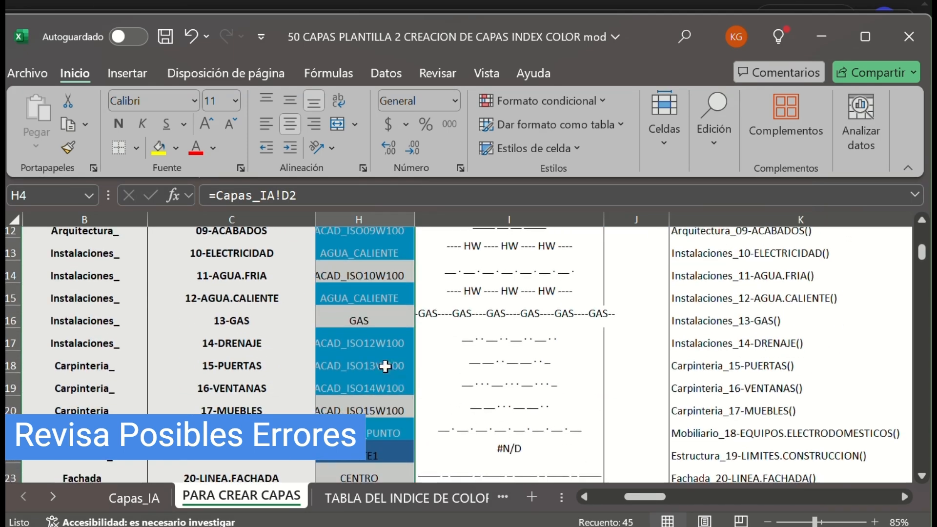
{"action": "left_click_drag", "start_coordinate": [645, 498], "coordinate": [641, 502]}
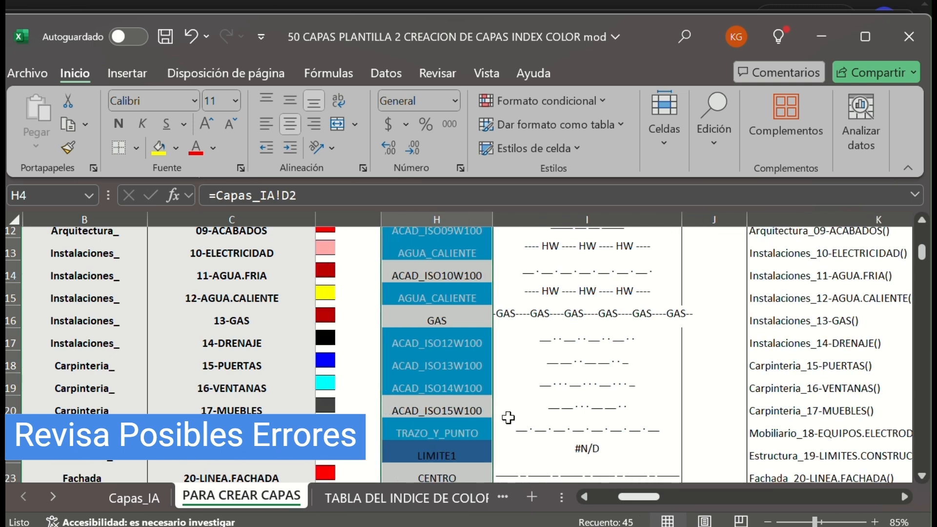
Replace the line type of the 19-LIMITES.CONSTRUCCION layer in H22 with LÍMITE1 from the list of allowed values.
{"action": "scroll", "coordinate": [508, 418], "scroll_direction": "down", "scroll_amount": 1}
{"action": "left_click", "coordinate": [447, 360]}
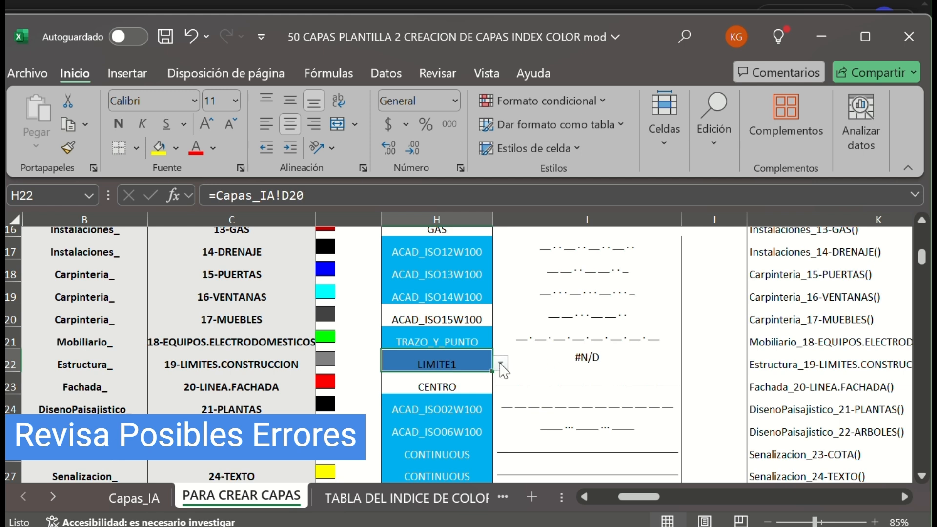
{"action": "left_click", "coordinate": [501, 364]}
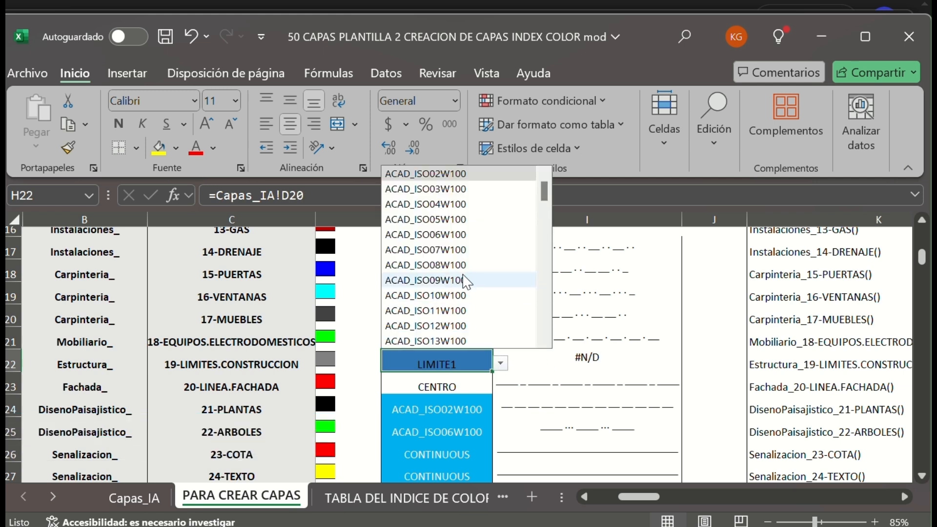
{"action": "scroll", "coordinate": [476, 283], "scroll_direction": "down", "scroll_amount": 5}
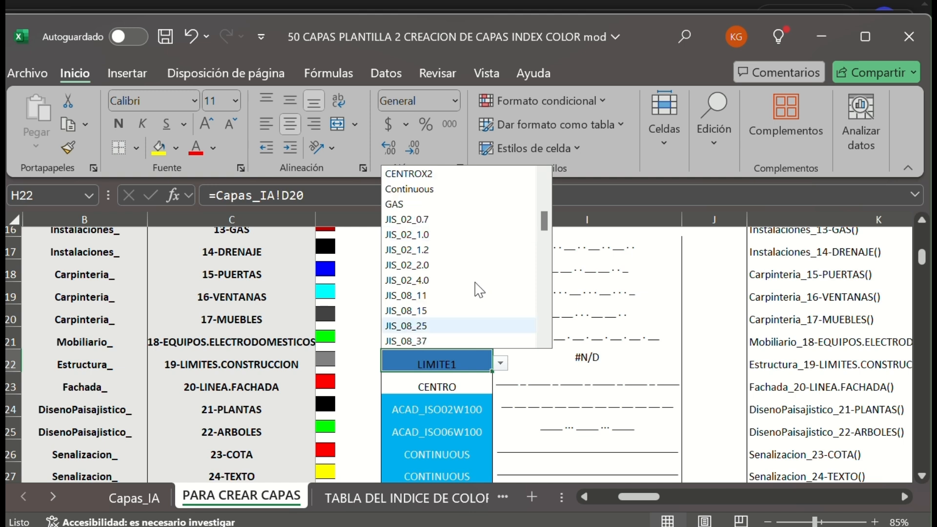
{"action": "scroll", "coordinate": [476, 293], "scroll_direction": "down", "scroll_amount": 4}
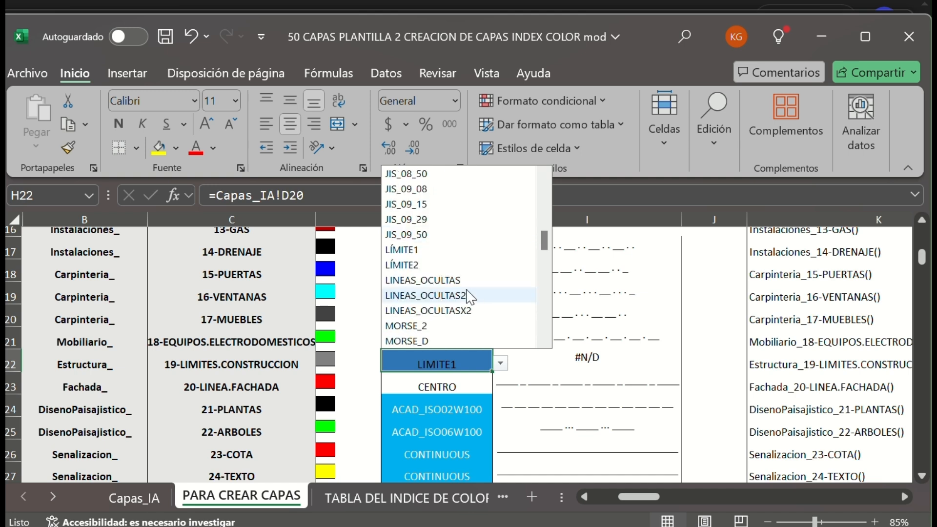
{"action": "left_click", "coordinate": [402, 251]}
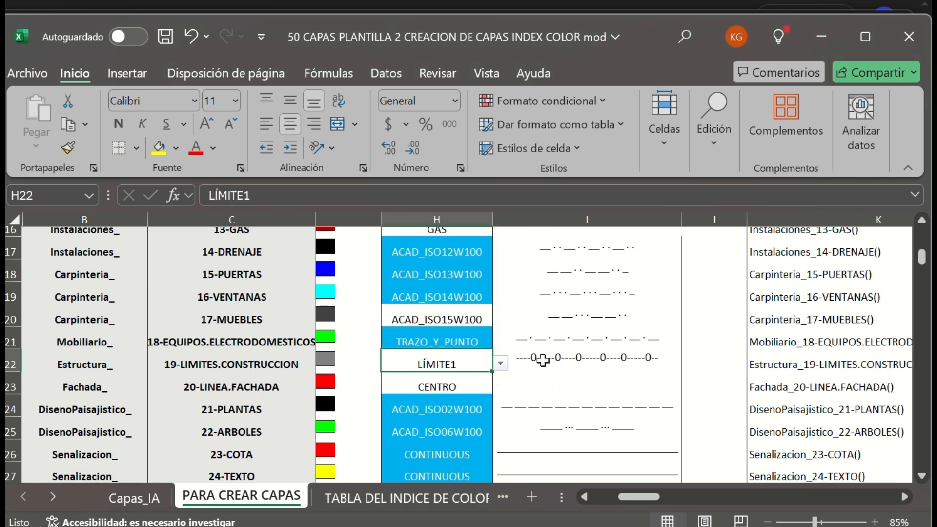
Check the remaining line types in column H and their previews in column I for errors down to the last layer row.
{"action": "scroll", "coordinate": [542, 361], "scroll_direction": "down", "scroll_amount": 2}
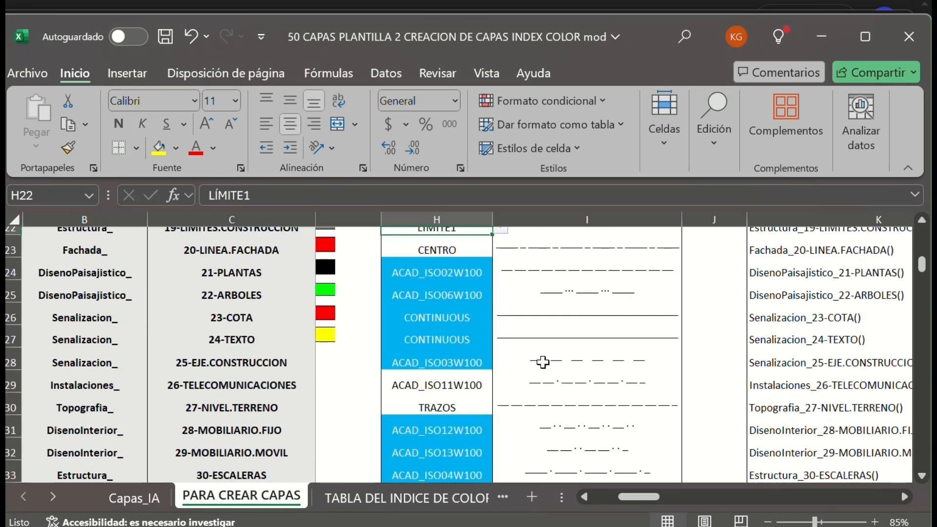
{"action": "scroll", "coordinate": [543, 362], "scroll_direction": "down", "scroll_amount": 1}
{"action": "scroll", "coordinate": [543, 365], "scroll_direction": "down", "scroll_amount": 1}
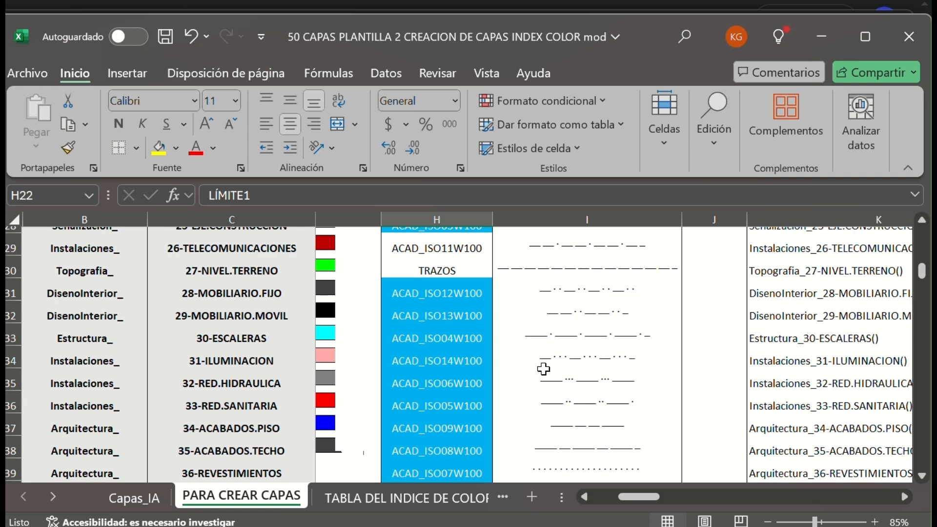
{"action": "scroll", "coordinate": [543, 370], "scroll_direction": "down", "scroll_amount": 2}
{"action": "scroll", "coordinate": [544, 370], "scroll_direction": "down", "scroll_amount": 1}
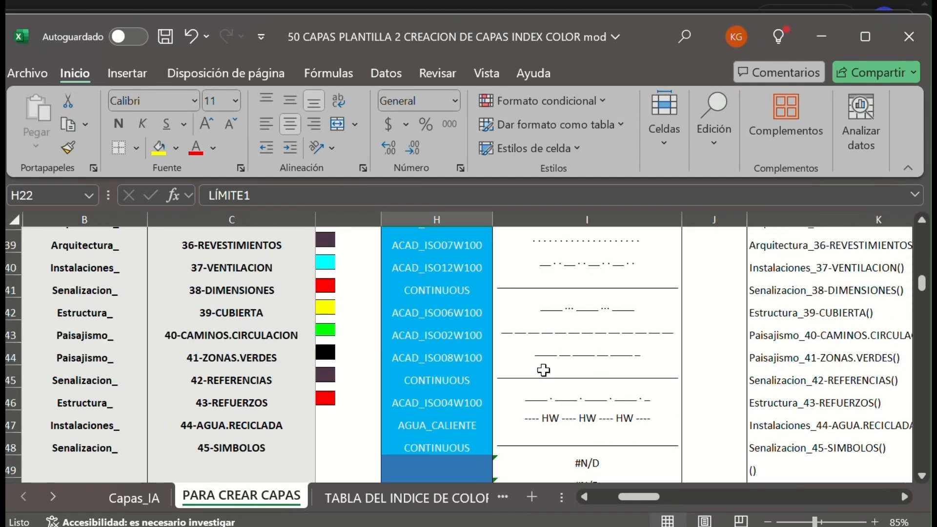
{"action": "scroll", "coordinate": [543, 370], "scroll_direction": "down", "scroll_amount": 1}
{"action": "scroll", "coordinate": [542, 371], "scroll_direction": "up", "scroll_amount": 4}
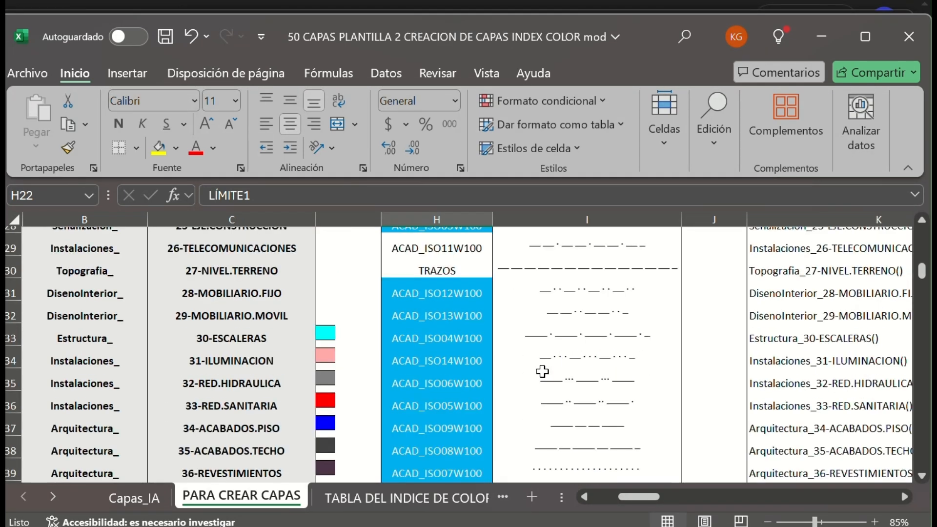
{"action": "scroll", "coordinate": [543, 371], "scroll_direction": "up", "scroll_amount": 3}
{"action": "scroll", "coordinate": [543, 371], "scroll_direction": "up", "scroll_amount": 6}
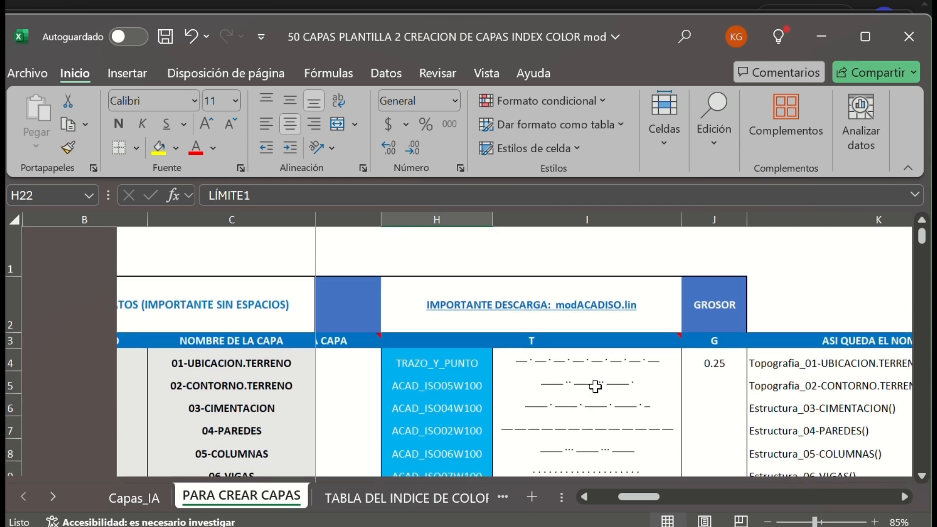
Fill the GROSOR formula from J4 down through row 48.
{"action": "scroll", "coordinate": [596, 385], "scroll_direction": "up", "scroll_amount": 1}
{"action": "left_click", "coordinate": [715, 379]}
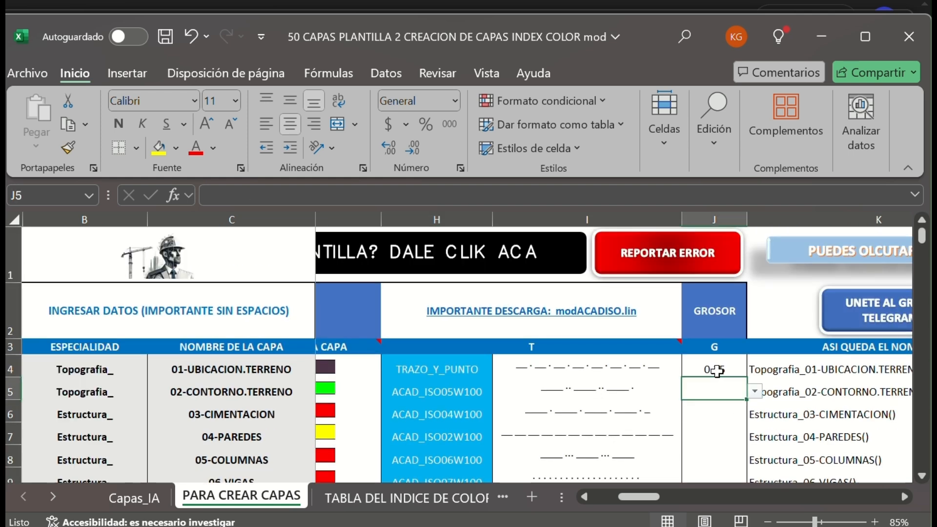
{"action": "left_click", "coordinate": [717, 371]}
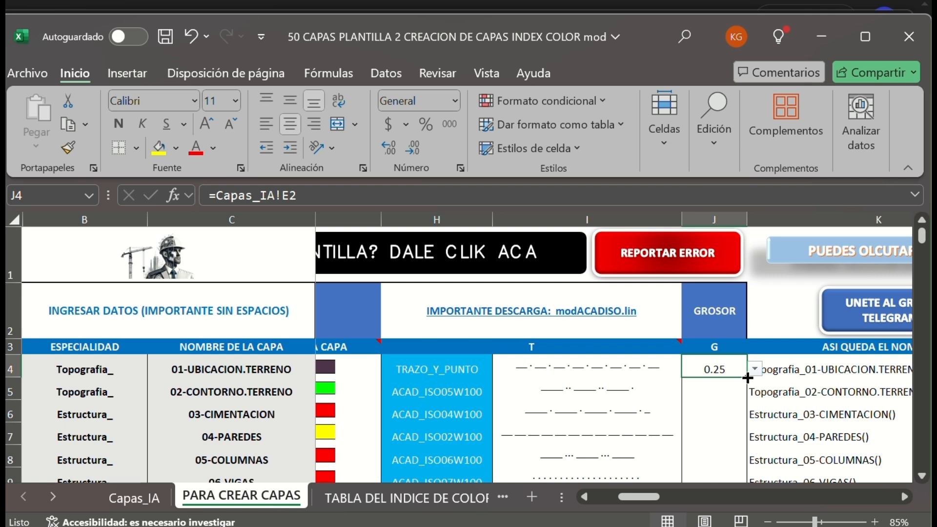
{"action": "mouse_move", "coordinate": [747, 377]}
{"action": "left_mouse_down"}
{"action": "mouse_move", "coordinate": [749, 481]}
{"action": "mouse_move", "coordinate": [717, 468]}
{"action": "mouse_move", "coordinate": [711, 396]}
{"action": "left_mouse_up"}
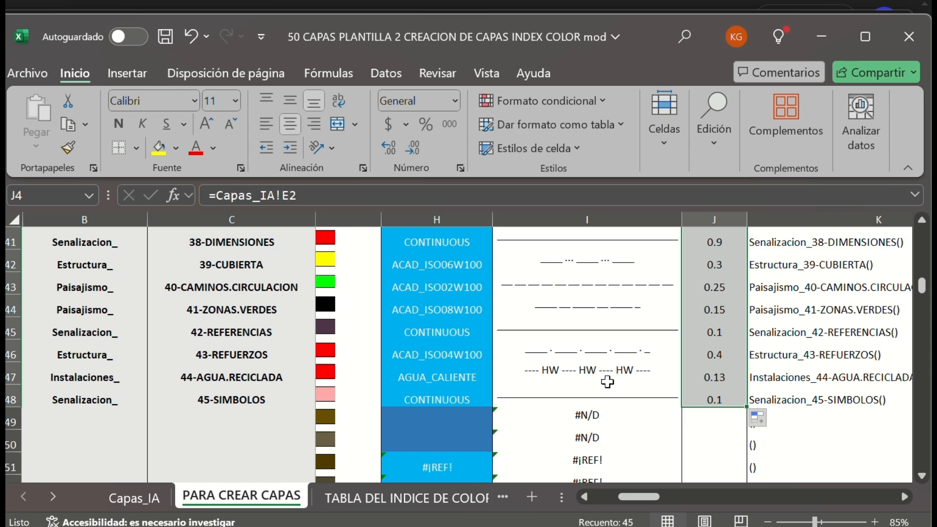
Copy the generated script lines in L4:L48 of the SCRIPT column.
{"action": "scroll", "coordinate": [608, 383], "scroll_direction": "up", "scroll_amount": 2}
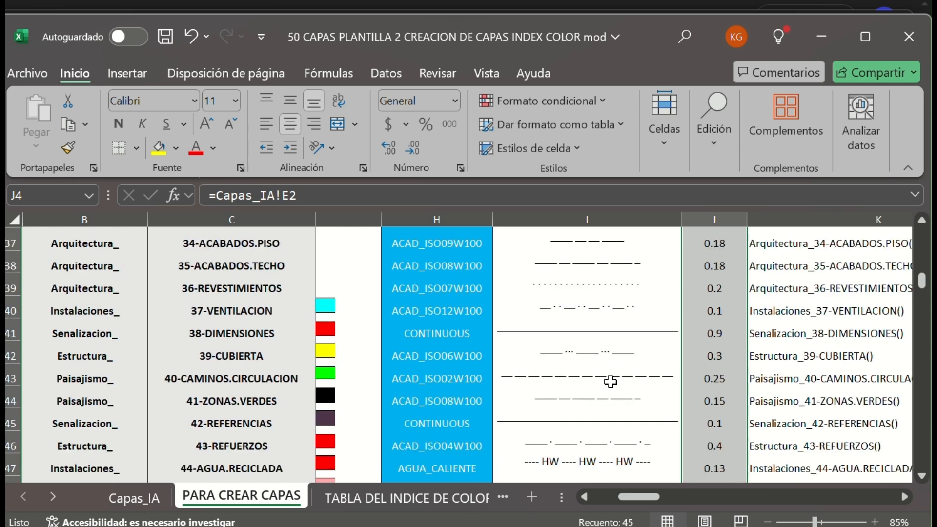
{"action": "scroll", "coordinate": [611, 382], "scroll_direction": "up", "scroll_amount": 1}
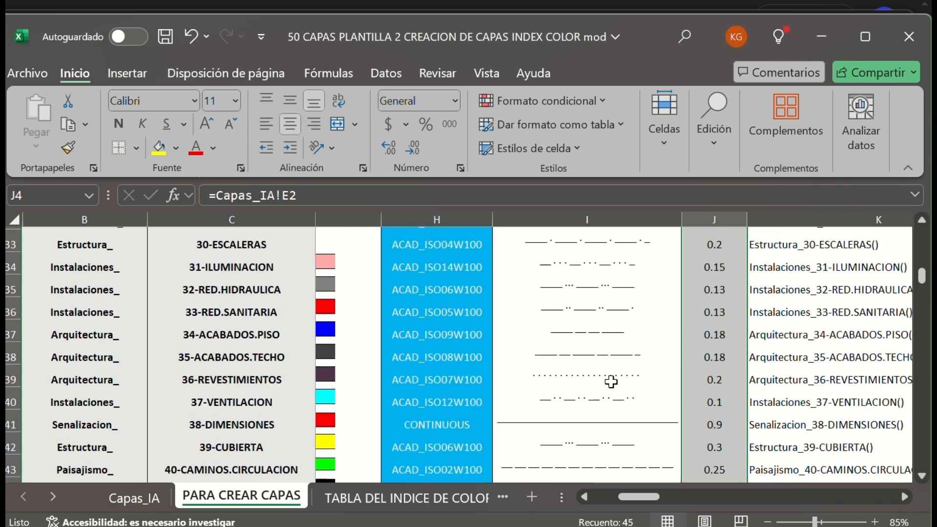
{"action": "scroll", "coordinate": [611, 382], "scroll_direction": "up", "scroll_amount": 1}
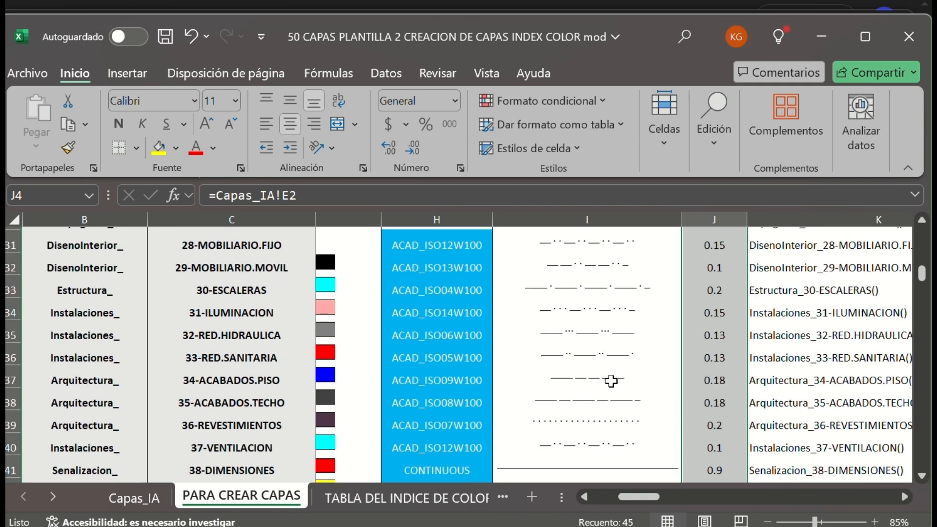
{"action": "scroll", "coordinate": [682, 452], "scroll_direction": "up", "scroll_amount": 5}
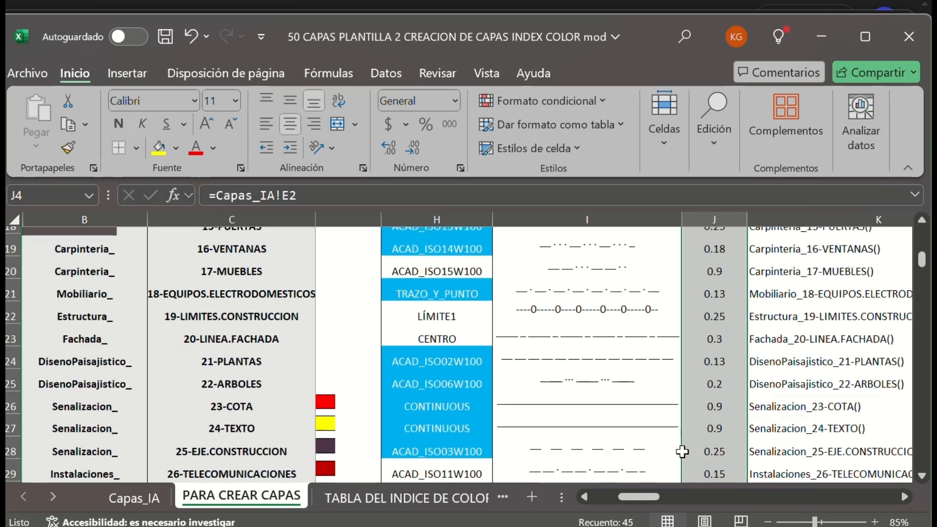
{"action": "scroll", "coordinate": [682, 449], "scroll_direction": "up", "scroll_amount": 2}
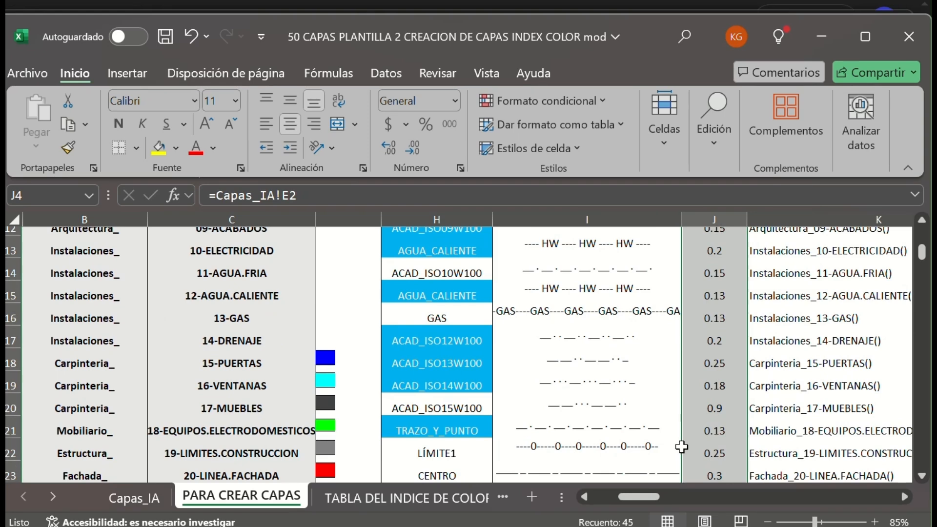
{"action": "scroll", "coordinate": [681, 447], "scroll_direction": "up", "scroll_amount": 4}
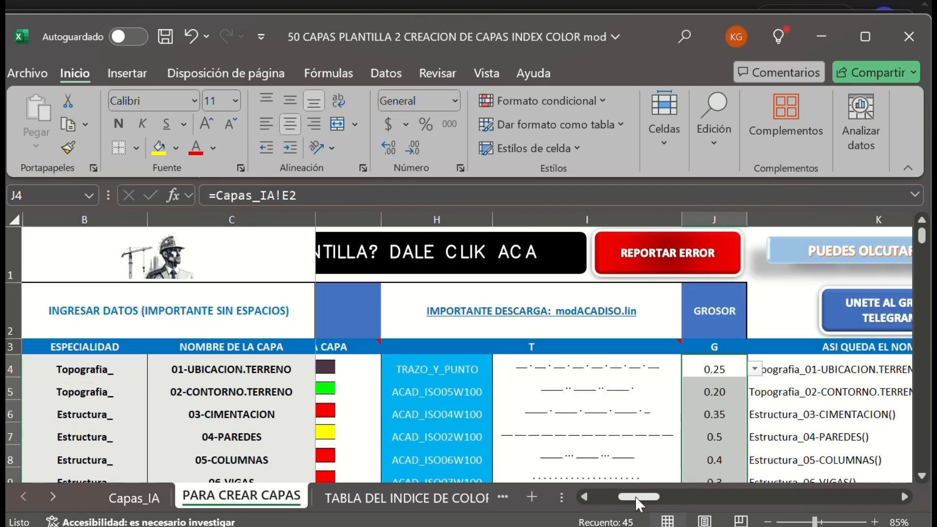
{"action": "left_click_drag", "start_coordinate": [637, 498], "coordinate": [696, 499]}
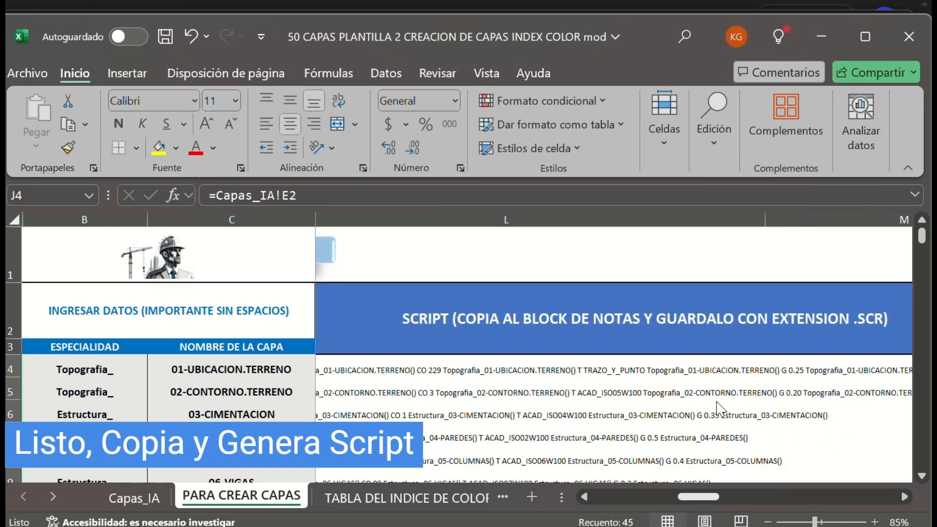
{"action": "left_click", "coordinate": [721, 371]}
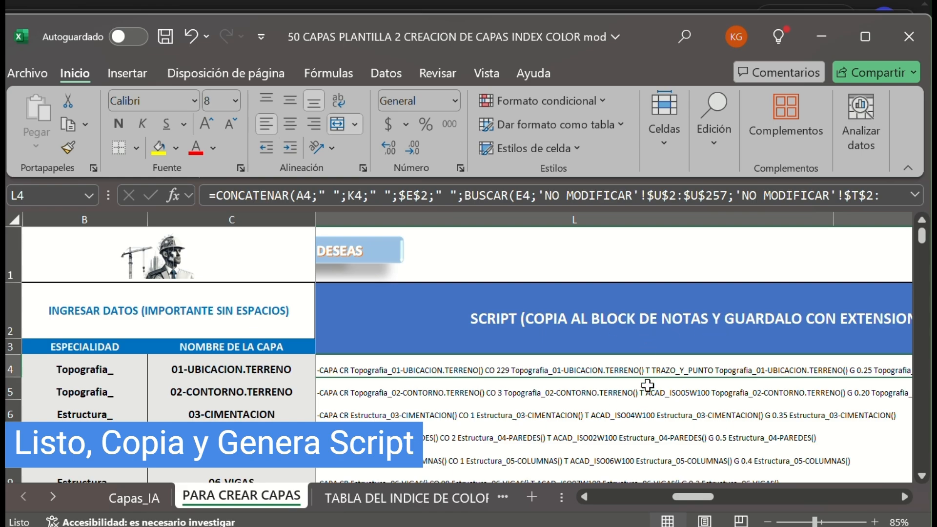
{"action": "left_click_drag", "start_coordinate": [647, 514], "coordinate": [464, 374]}
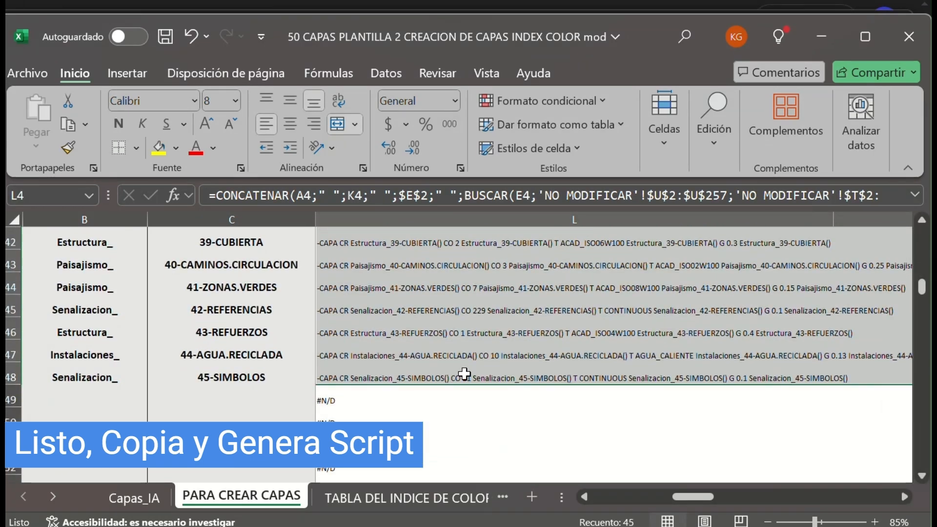
{"action": "key", "text": "ctrl+c"}
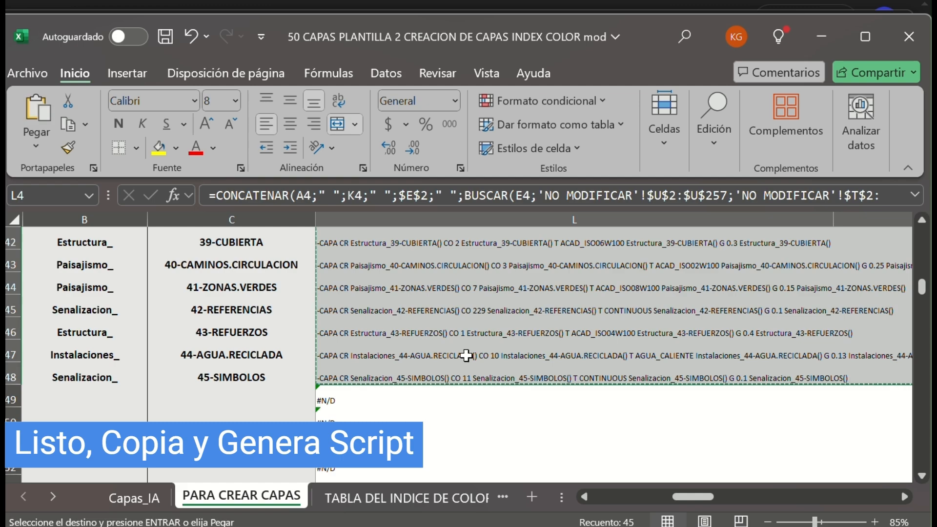
Switch to Notepad and paste the copied script lines into a new blank document.
{"action": "key", "text": "alt+Tab"}
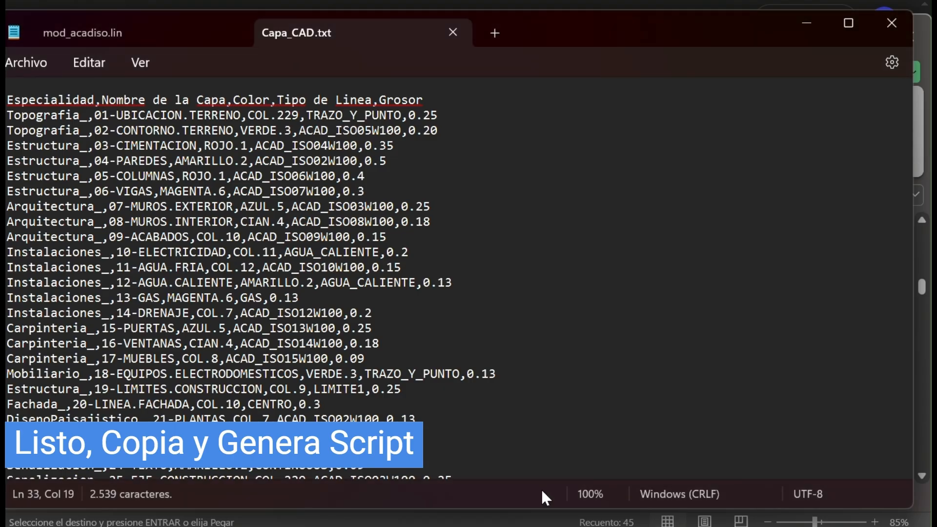
{"action": "left_click", "coordinate": [493, 31]}
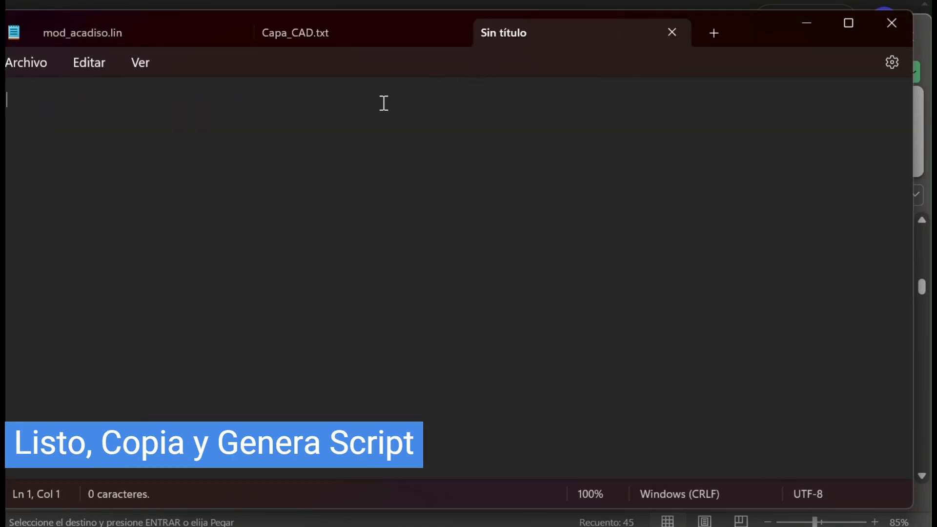
{"action": "key", "text": "ctrl+v"}
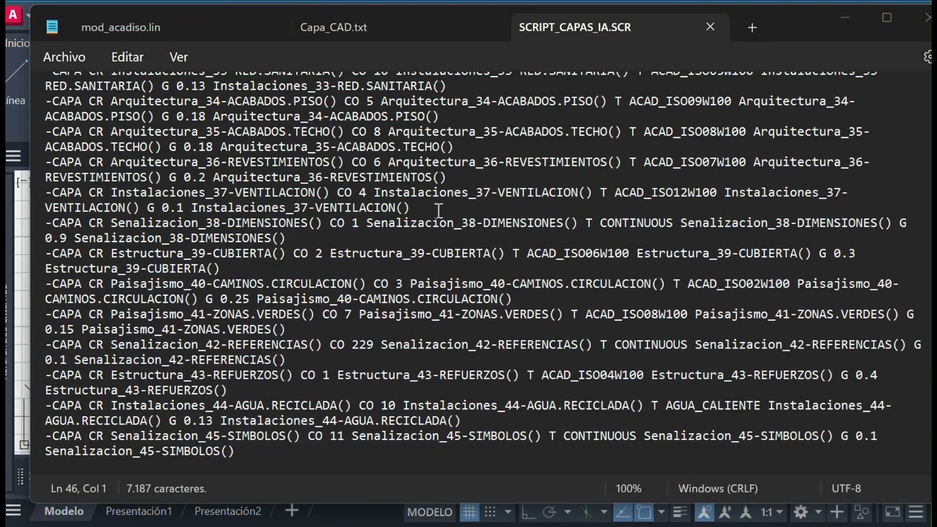
Save the script text as SCRIPT_CAPAS_IA.scr in the Descargas folder, replacing the existing file.
{"action": "left_click", "coordinate": [439, 215]}
{"action": "scroll", "coordinate": [439, 214], "scroll_direction": "up", "scroll_amount": 7}
{"action": "left_click", "coordinate": [80, 56]}
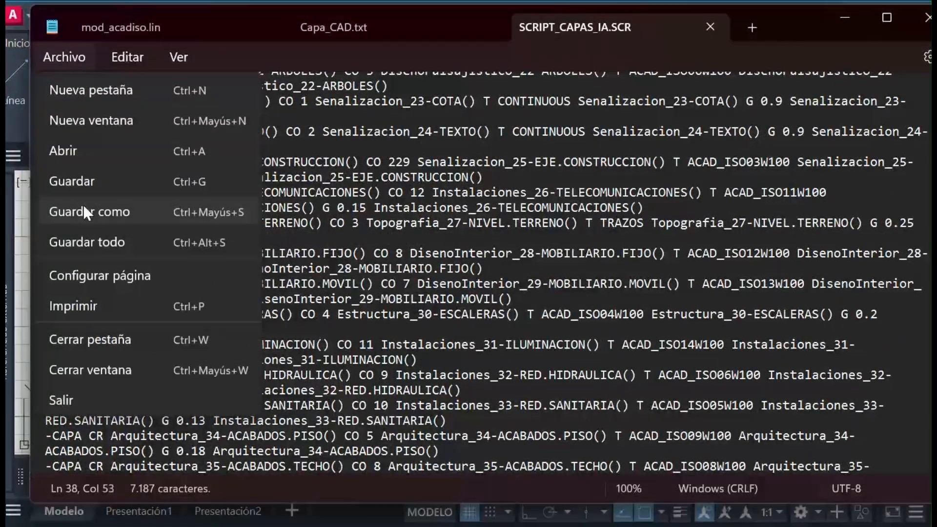
{"action": "left_click", "coordinate": [87, 208]}
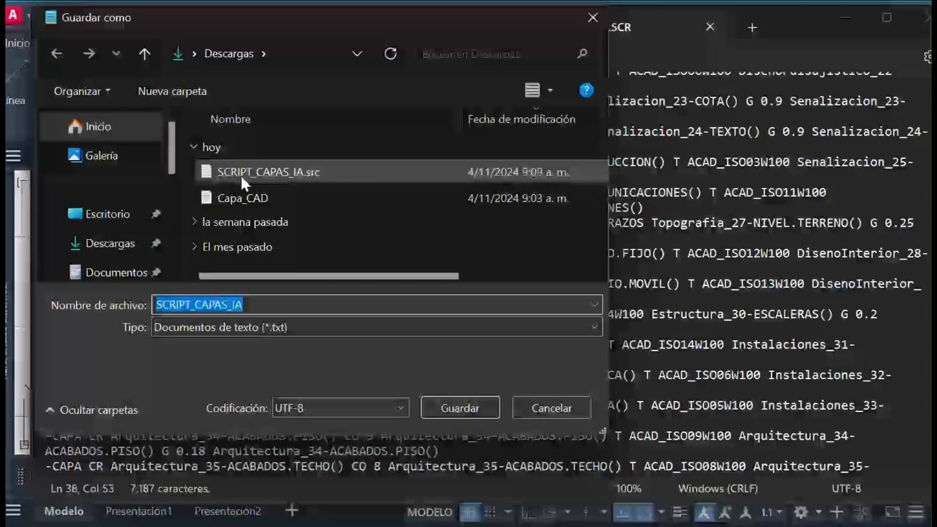
{"action": "left_click", "coordinate": [242, 174]}
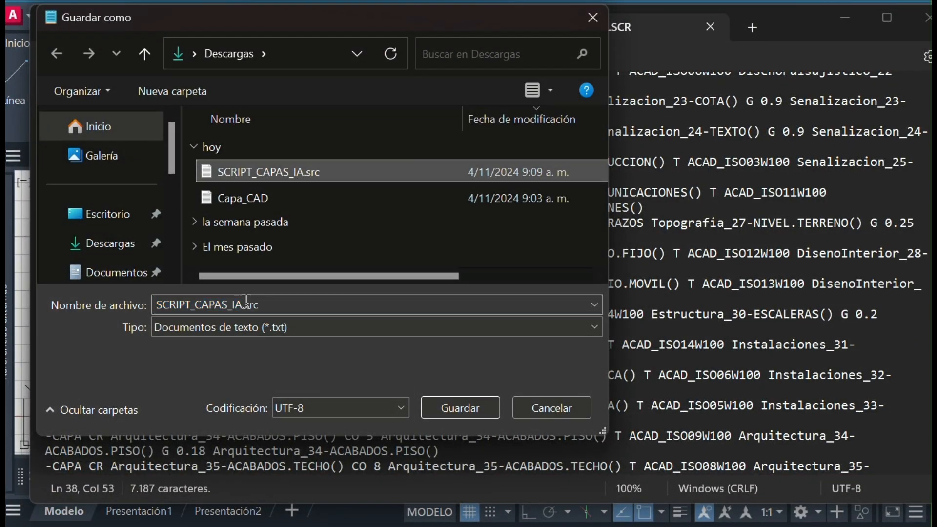
{"action": "left_click", "coordinate": [247, 301]}
{"action": "left_click_drag", "start_coordinate": [258, 305], "coordinate": [248, 305]}
{"action": "type", "text": "c"}
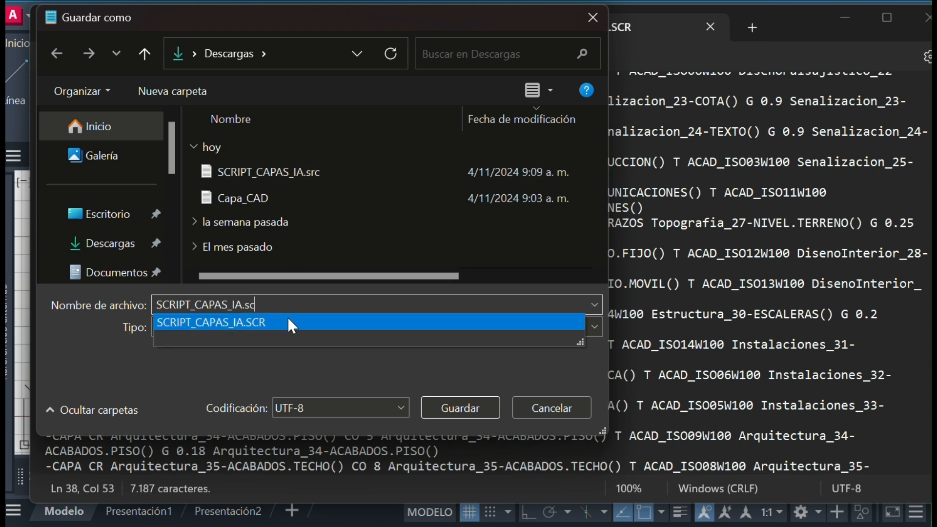
{"action": "type", "text": "r"}
{"action": "double_click", "coordinate": [297, 313]}
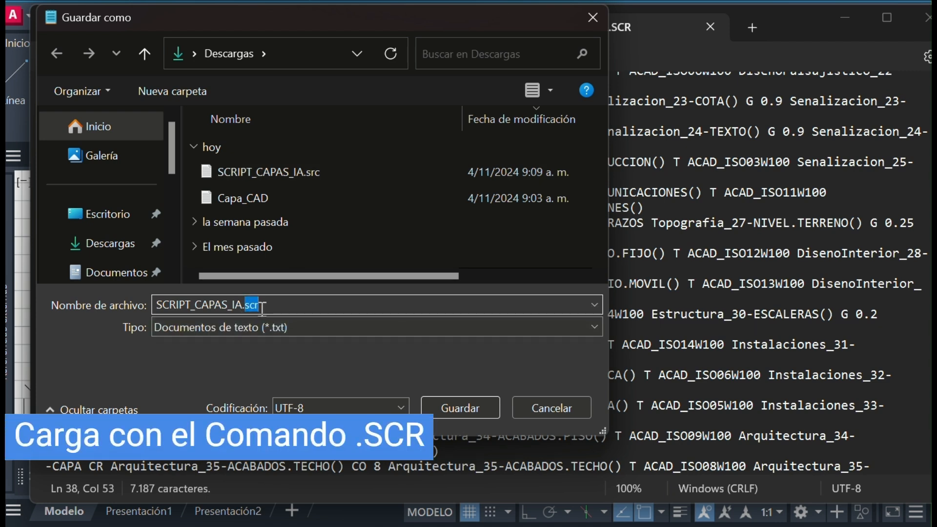
{"action": "left_click", "coordinate": [471, 414]}
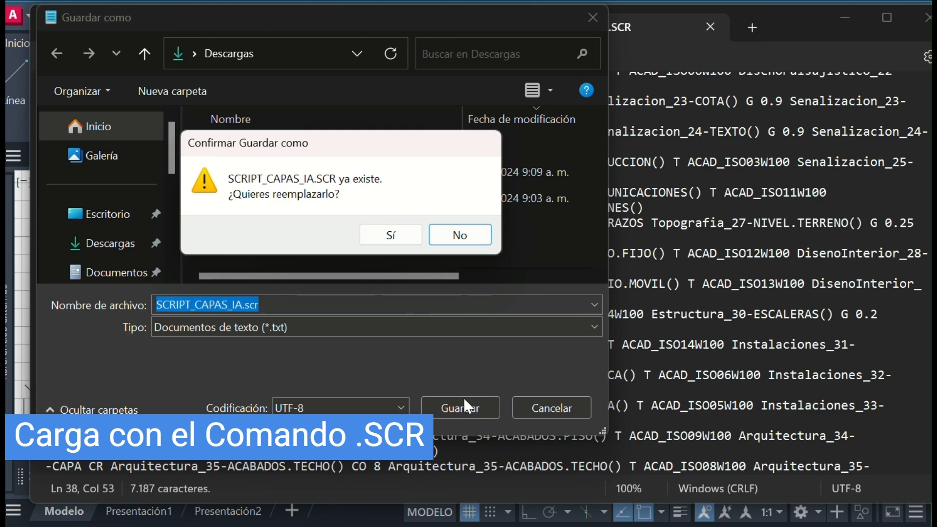
{"action": "left_click", "coordinate": [390, 235]}
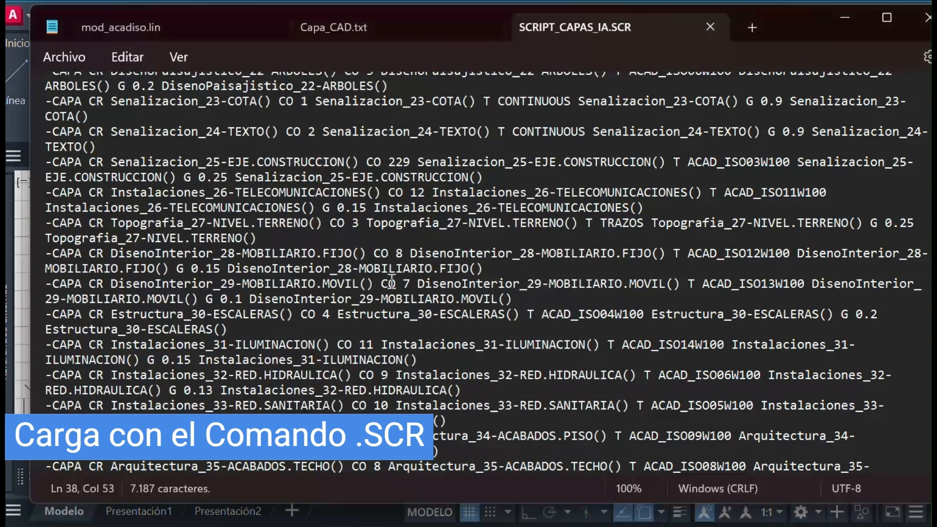
Switch to AutoCAD and run the script file SCRIPT_CAPAS_IA from the Descargas folder in the Dibujo3 drawing.
{"action": "left_click", "coordinate": [844, 25]}
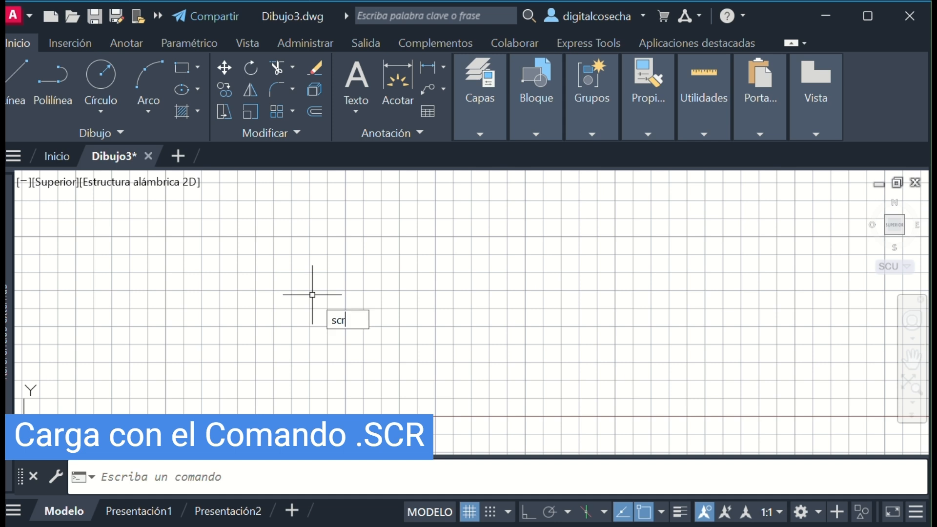
{"action": "key", "text": "Return"}
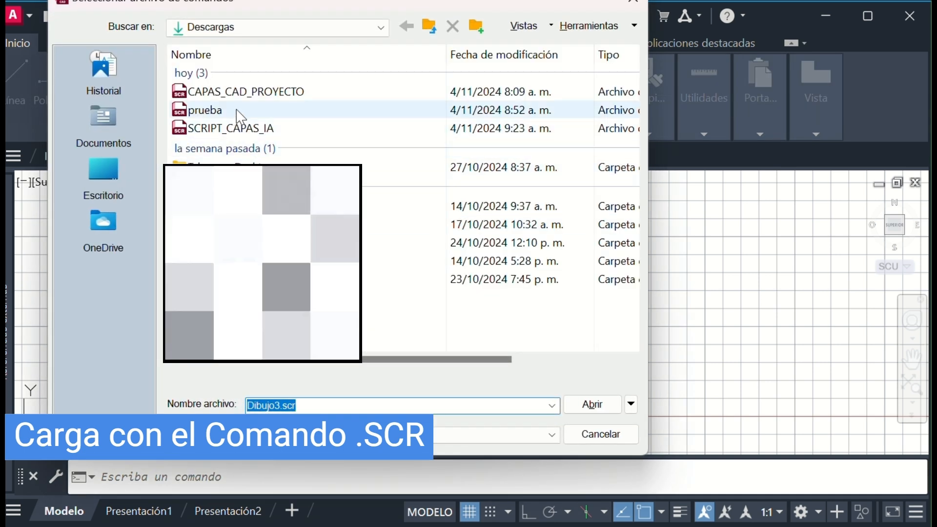
{"action": "left_click", "coordinate": [241, 129]}
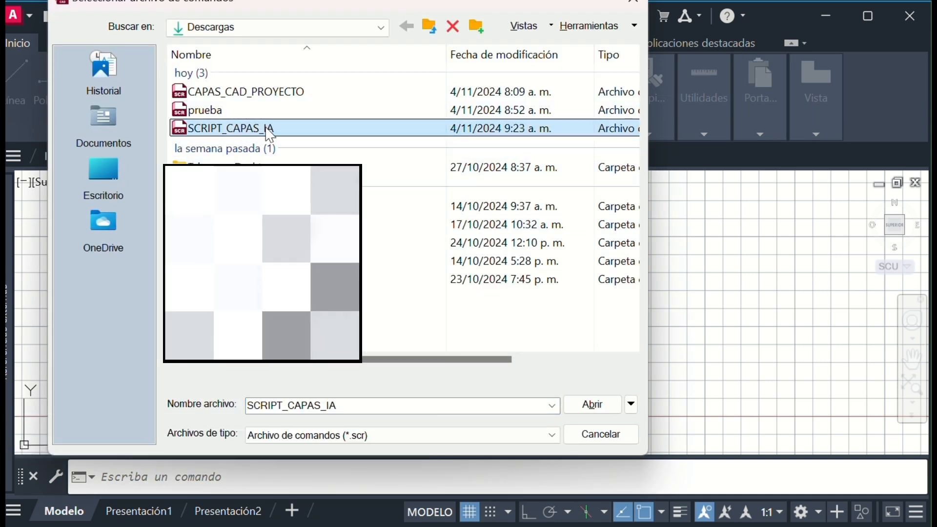
{"action": "double_click", "coordinate": [269, 131]}
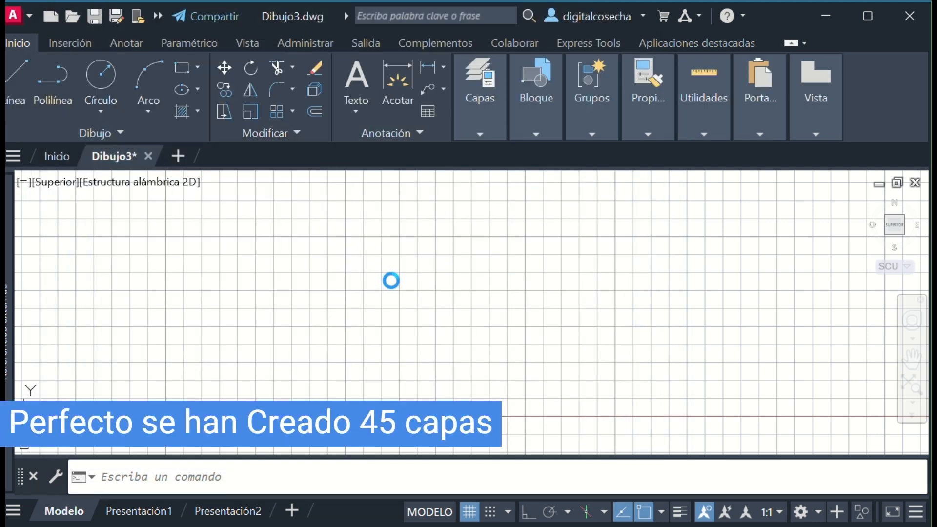
Open the layer properties manager and look through the layers created by the script with their colours, linetypes and lineweights.
{"action": "left_click", "coordinate": [477, 104]}
{"action": "left_click", "coordinate": [486, 176]}
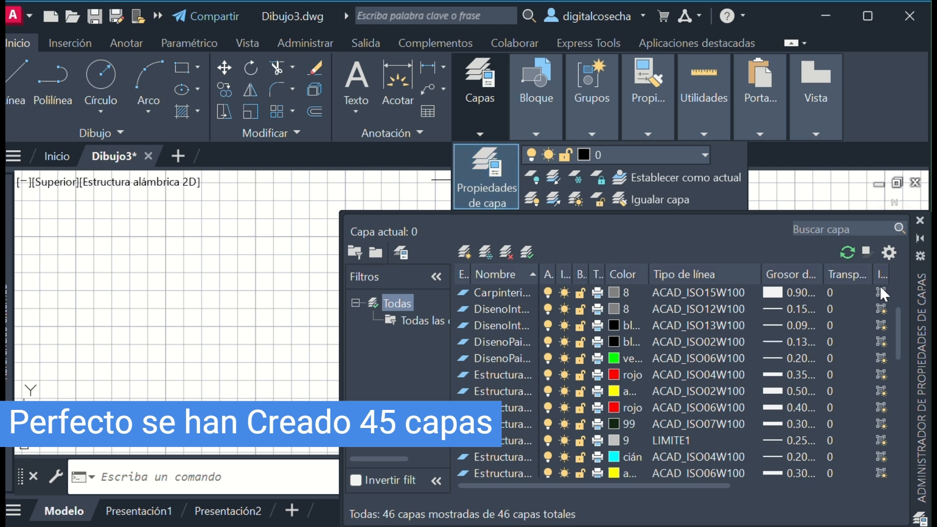
{"action": "left_click_drag", "start_coordinate": [921, 293], "coordinate": [488, 263]}
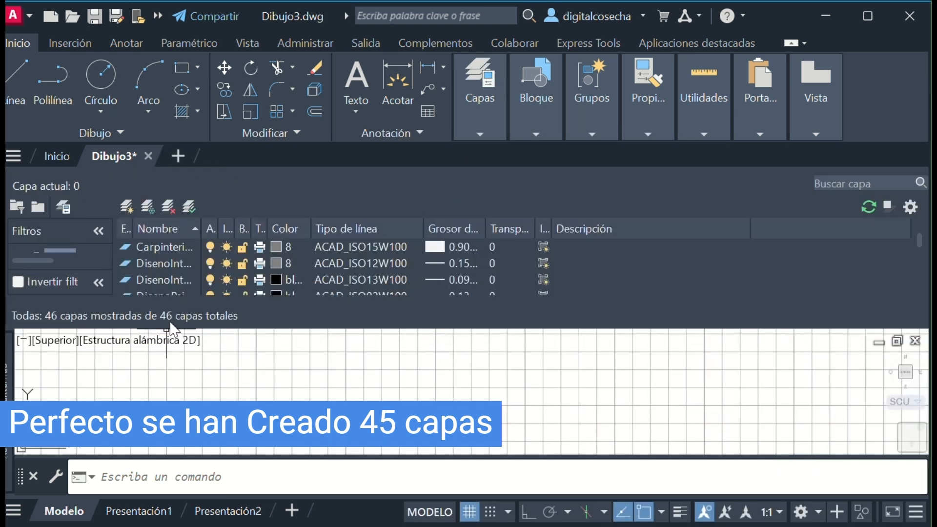
{"action": "scroll", "coordinate": [152, 319], "scroll_direction": "down", "scroll_amount": 1}
{"action": "scroll", "coordinate": [212, 280], "scroll_direction": "down", "scroll_amount": 3}
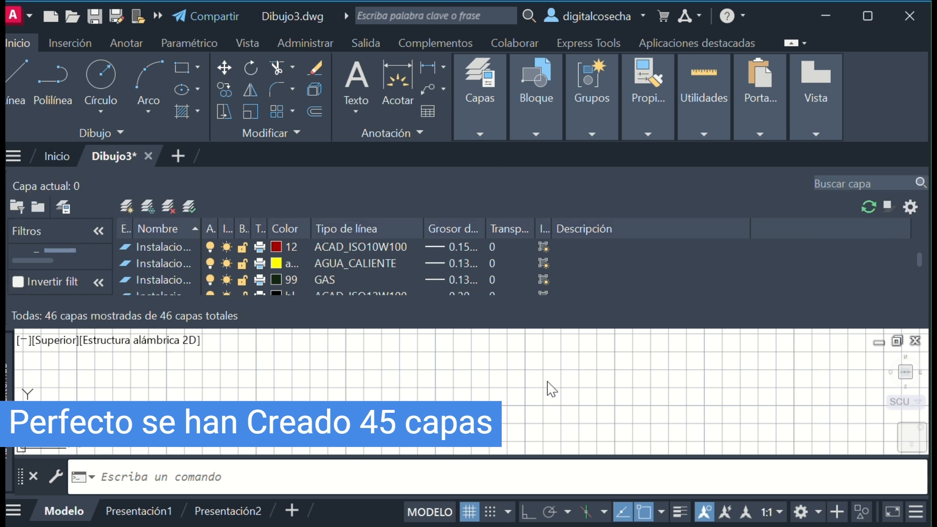
{"action": "scroll", "coordinate": [488, 332], "scroll_direction": "down", "scroll_amount": 3}
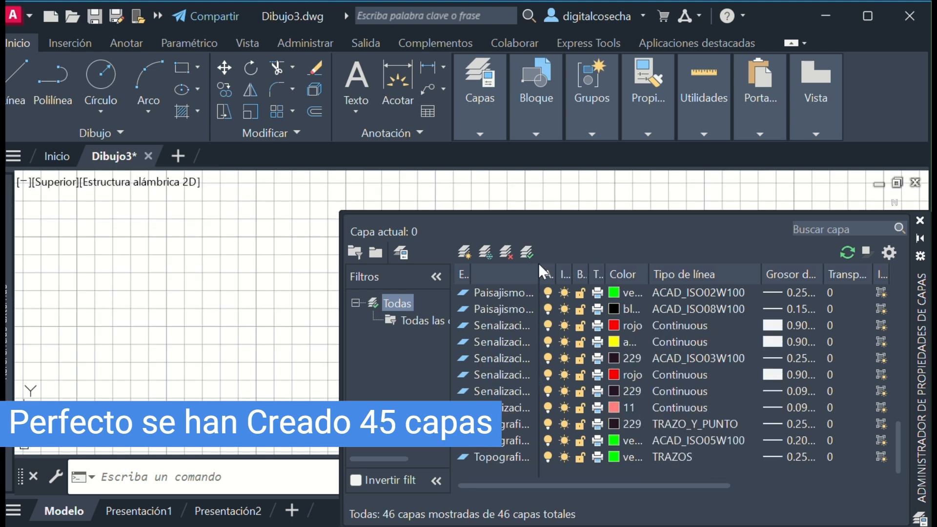
Fit the Nombre column to the full layer names and review the layers sorted by name in descending and ascending order.
{"action": "double_click", "coordinate": [539, 267]}
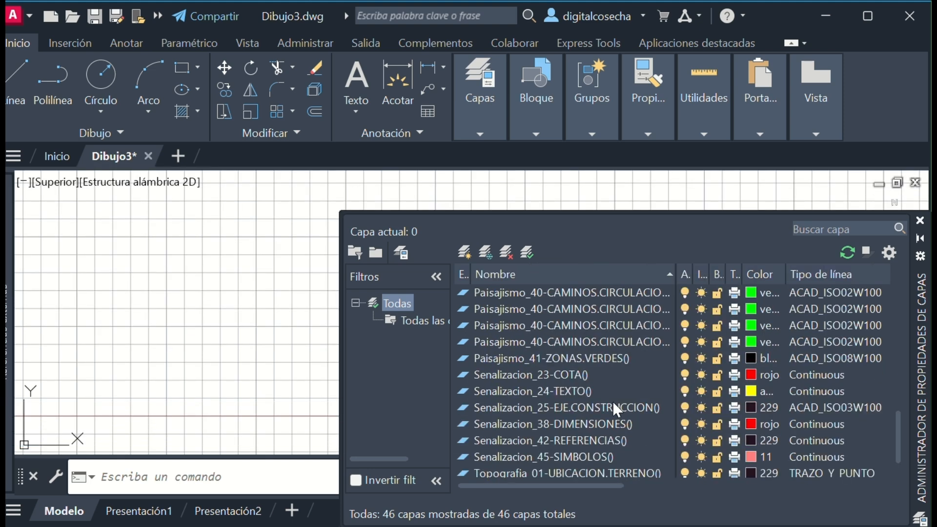
{"action": "scroll", "coordinate": [613, 401], "scroll_direction": "up", "scroll_amount": 5}
{"action": "left_click", "coordinate": [546, 273]}
{"action": "scroll", "coordinate": [579, 318], "scroll_direction": "down", "scroll_amount": 10}
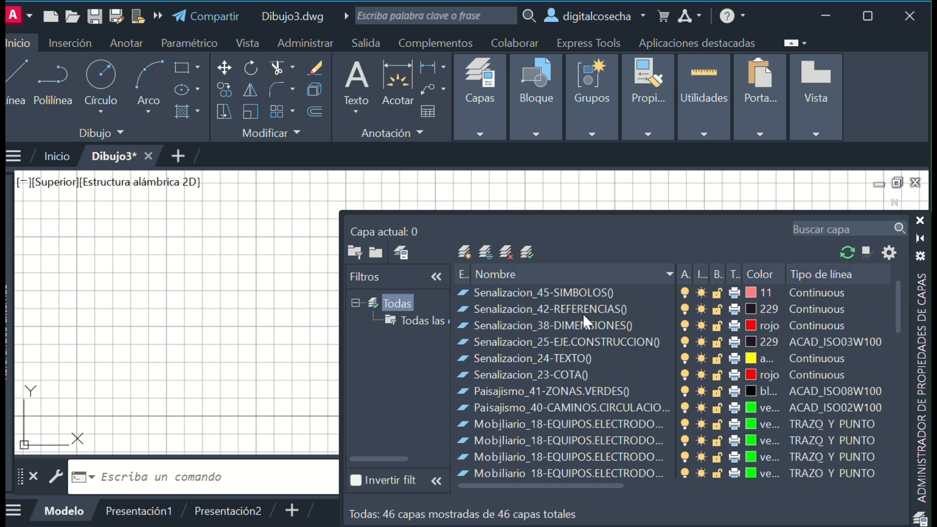
{"action": "scroll", "coordinate": [615, 393], "scroll_direction": "up", "scroll_amount": 12}
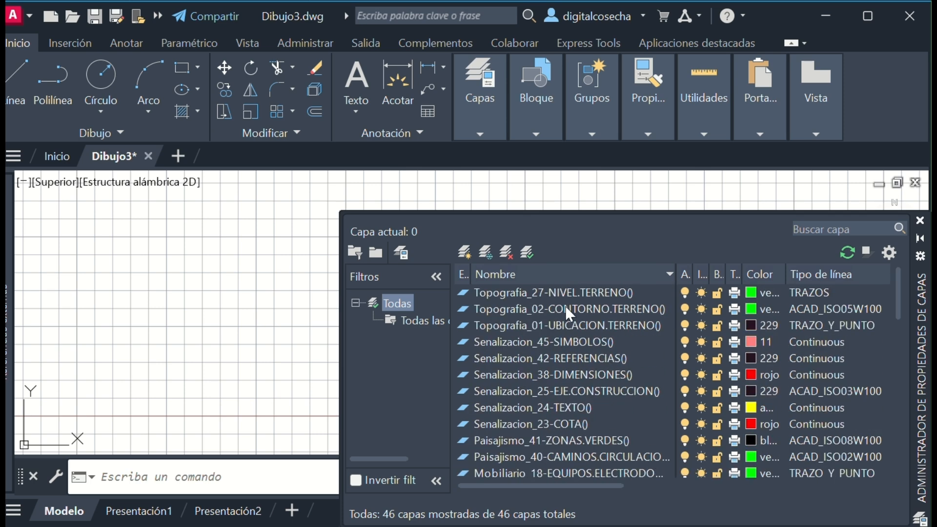
{"action": "left_click", "coordinate": [546, 282]}
{"action": "scroll", "coordinate": [567, 322], "scroll_direction": "down", "scroll_amount": 4}
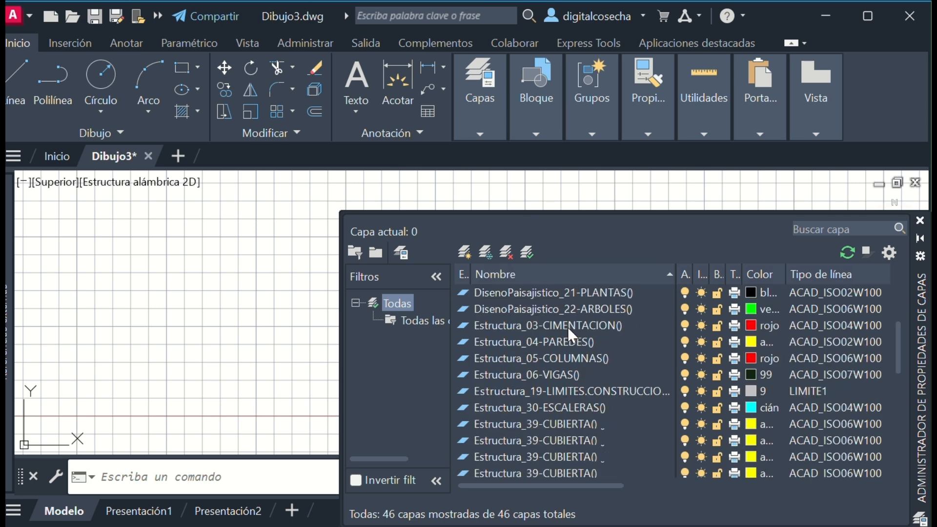
{"action": "scroll", "coordinate": [571, 329], "scroll_direction": "up", "scroll_amount": 2}
{"action": "scroll", "coordinate": [561, 337], "scroll_direction": "up", "scroll_amount": 2}
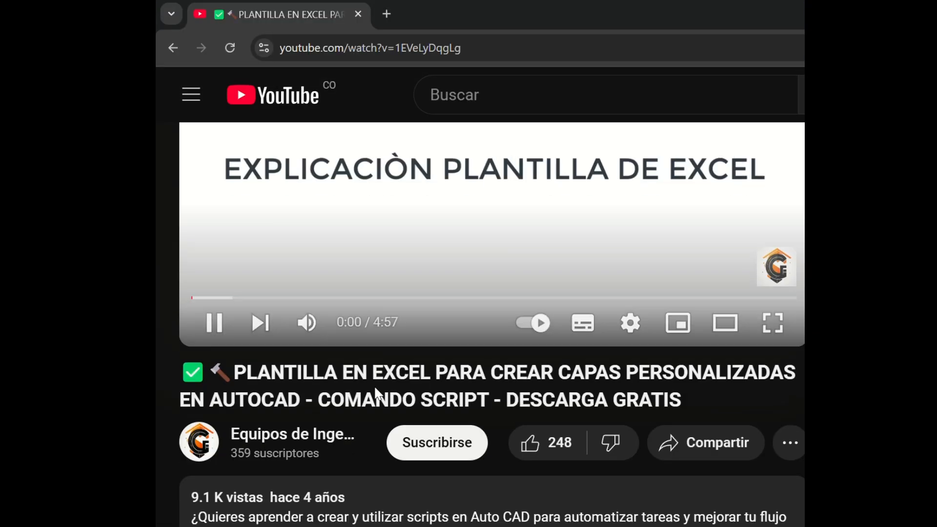
{"action": "scroll", "coordinate": [375, 390], "scroll_direction": "down", "scroll_amount": 3}
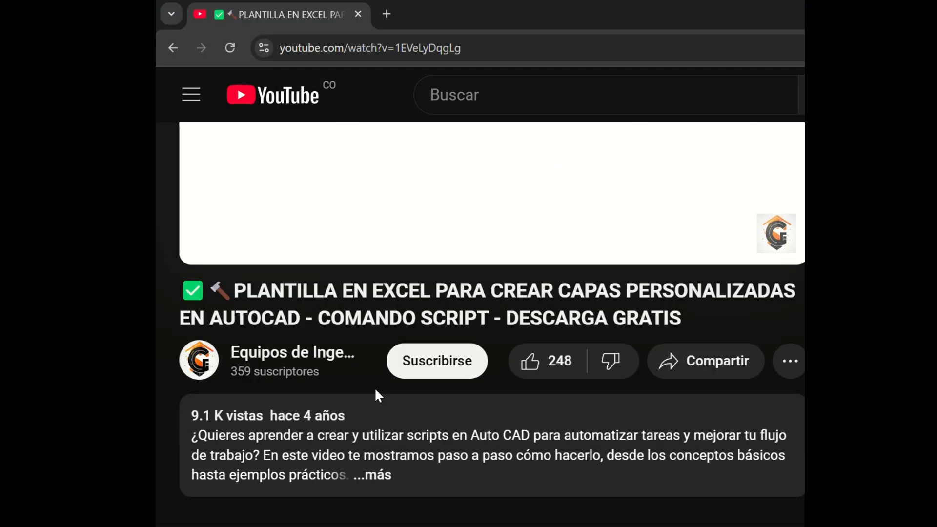
Switch to the YouTube video page in the browser, expand its description and open the Plantilla 2024 article link.
{"action": "left_click", "coordinate": [376, 391]}
{"action": "scroll", "coordinate": [378, 391], "scroll_direction": "down", "scroll_amount": 5}
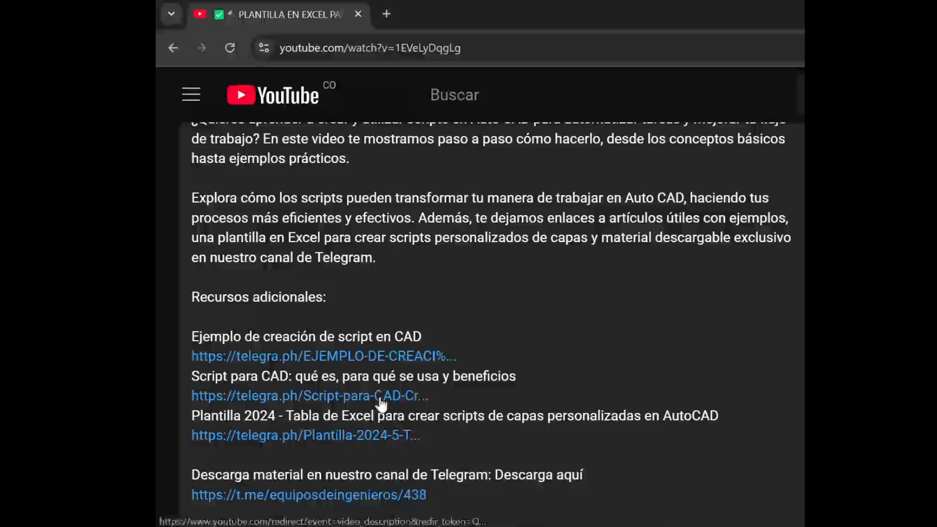
{"action": "scroll", "coordinate": [381, 395], "scroll_direction": "down", "scroll_amount": 2}
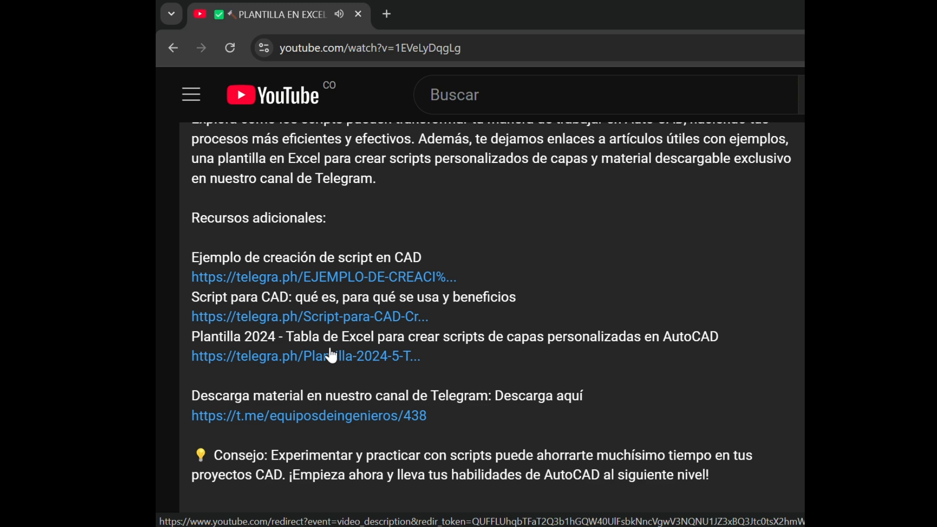
{"action": "left_click", "coordinate": [327, 362]}
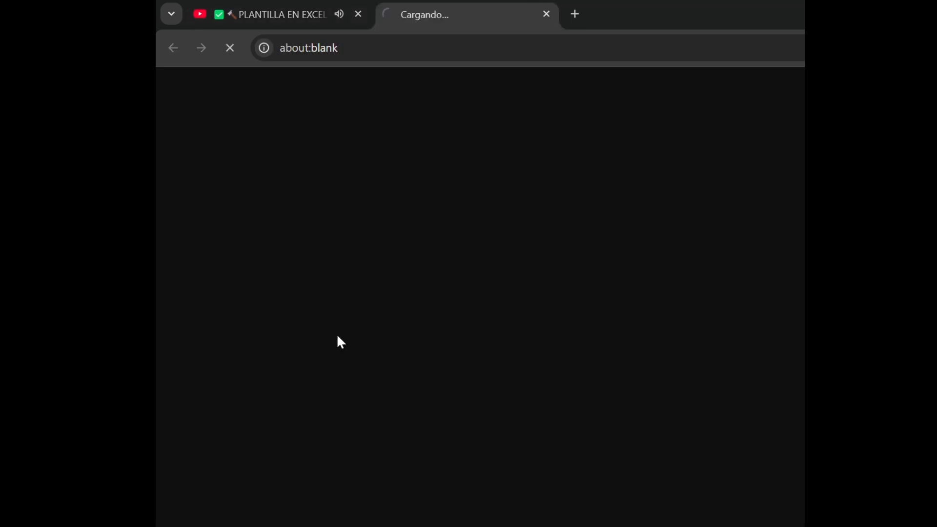
Read through the Plantilla 2024 article's steps for creating custom layer scripts, down to the end of the page.
{"action": "scroll", "coordinate": [567, 238], "scroll_direction": "down", "scroll_amount": 15}
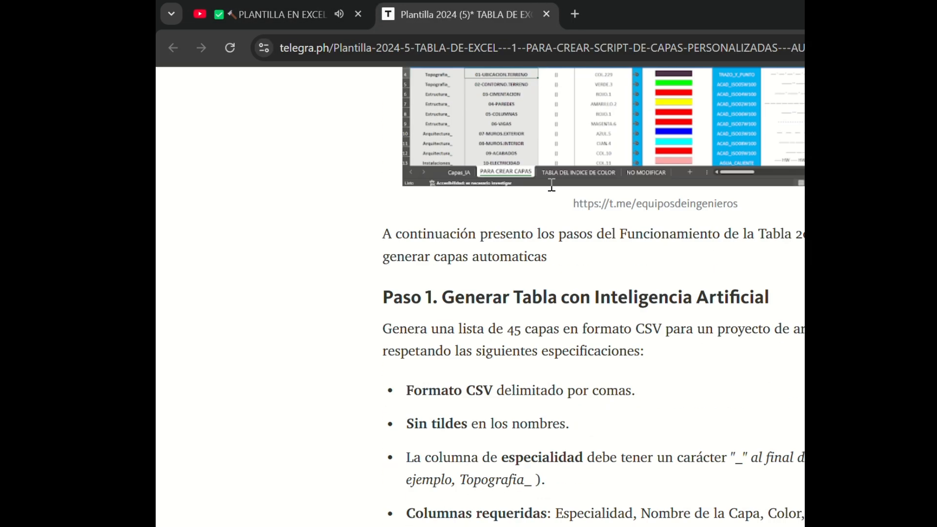
{"action": "scroll", "coordinate": [587, 208], "scroll_direction": "down", "scroll_amount": 20}
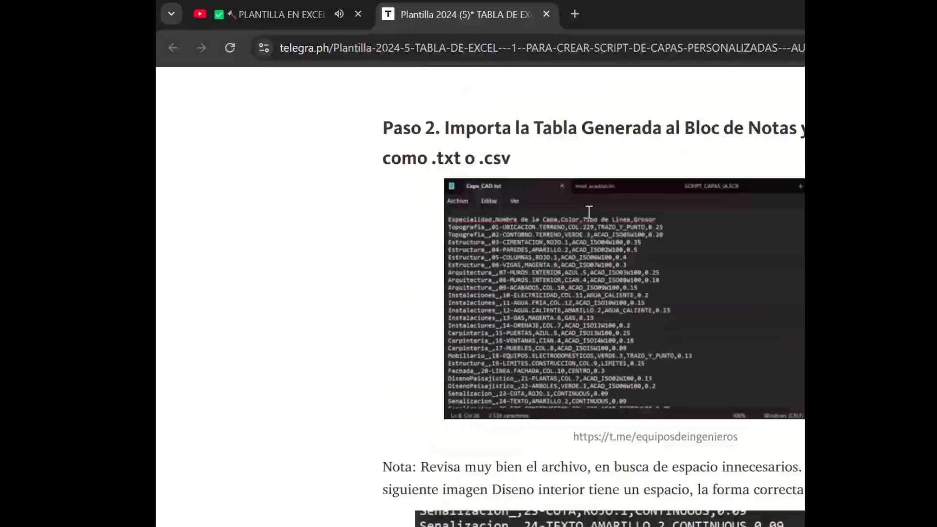
{"action": "scroll", "coordinate": [595, 218], "scroll_direction": "down", "scroll_amount": 20}
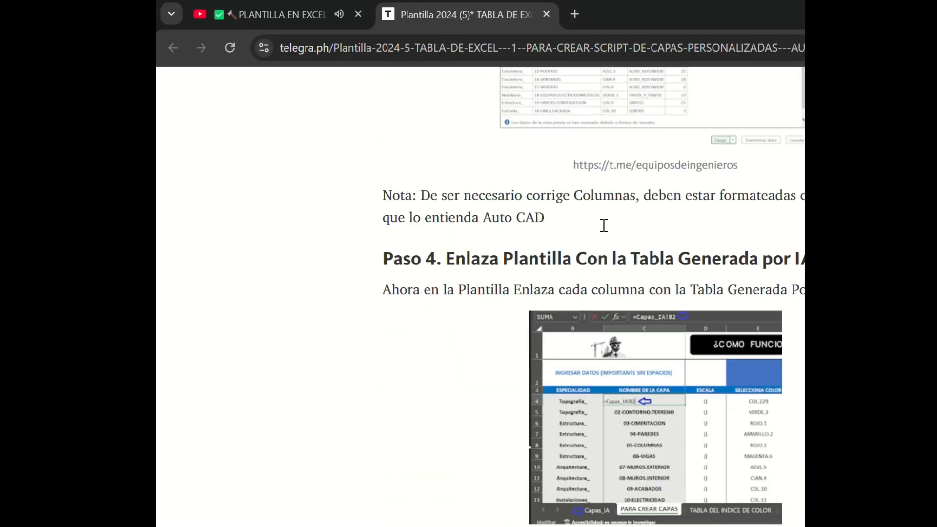
{"action": "scroll", "coordinate": [610, 225], "scroll_direction": "down", "scroll_amount": 18}
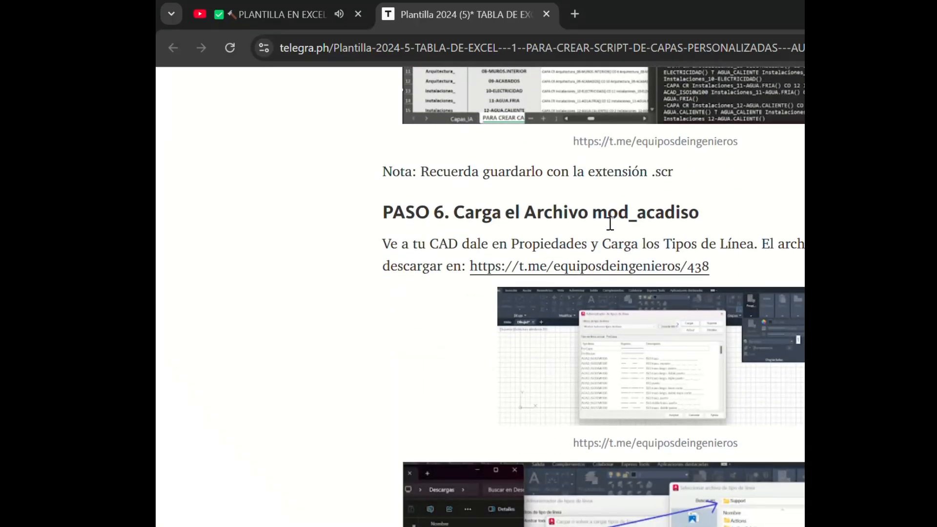
{"action": "scroll", "coordinate": [610, 224], "scroll_direction": "down", "scroll_amount": 4}
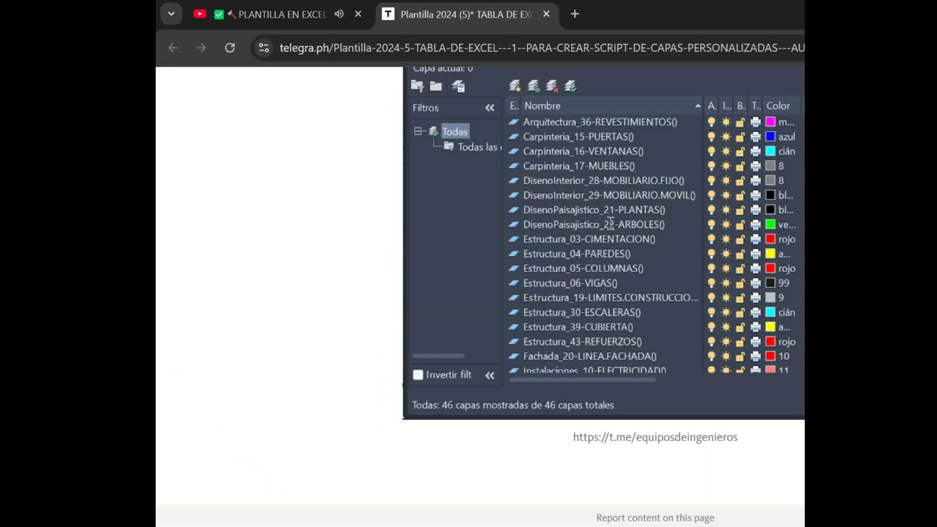
{"action": "scroll", "coordinate": [612, 224], "scroll_direction": "up", "scroll_amount": 20}
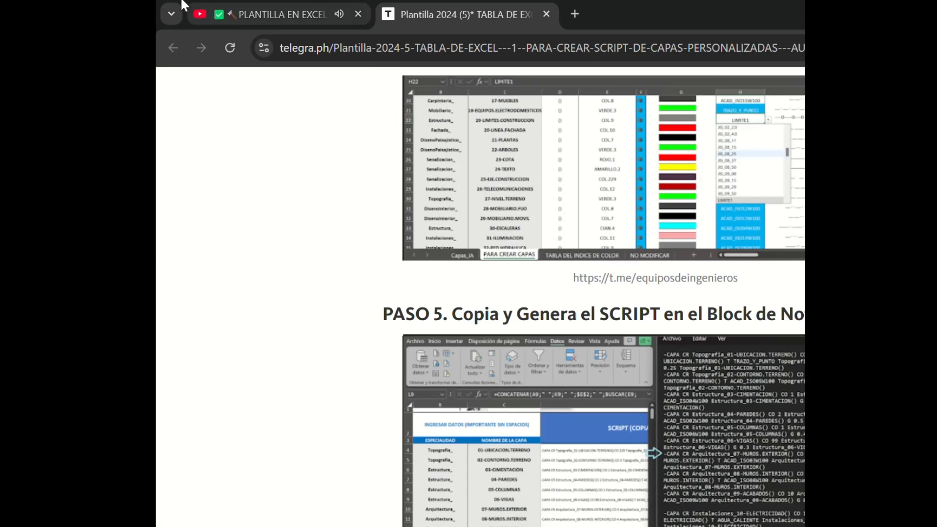
Return to the video description and open the Telegram channel link for downloading the material.
{"action": "left_click", "coordinate": [226, 15]}
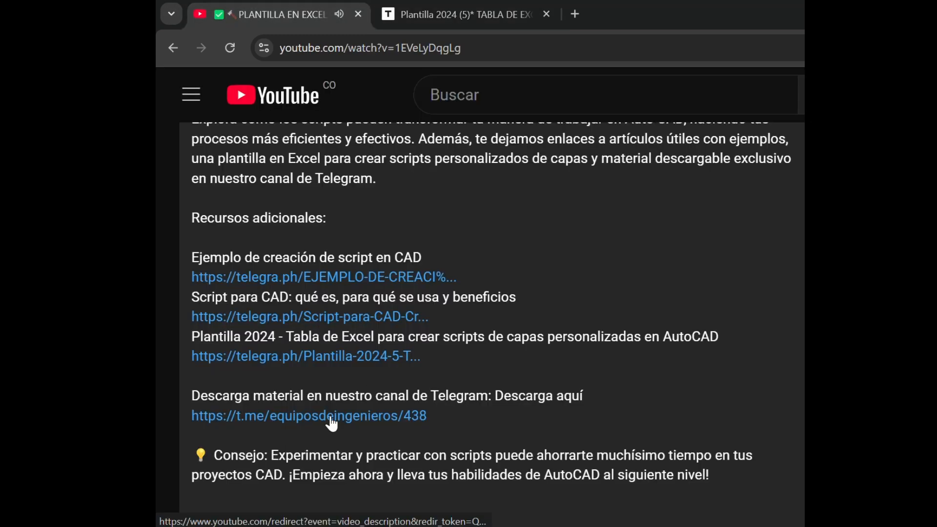
{"action": "left_click", "coordinate": [354, 419]}
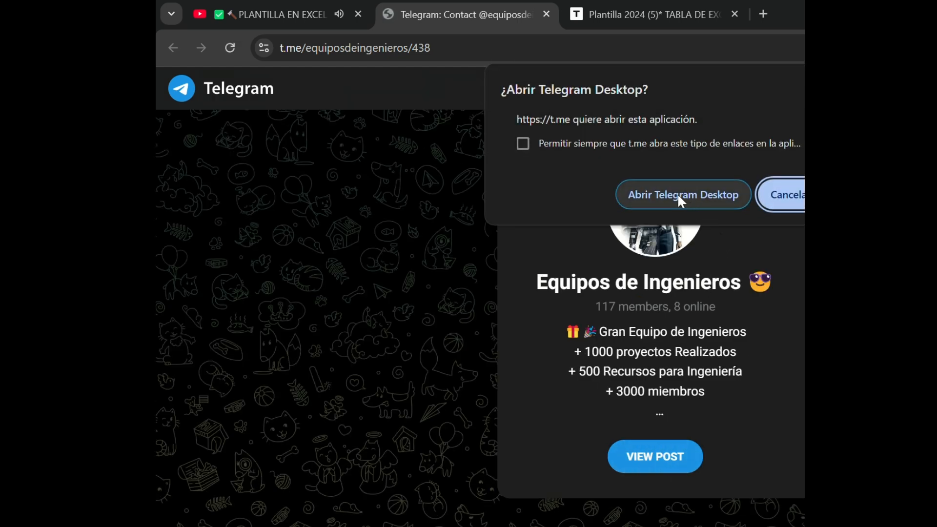
{"action": "left_click", "coordinate": [294, 21]}
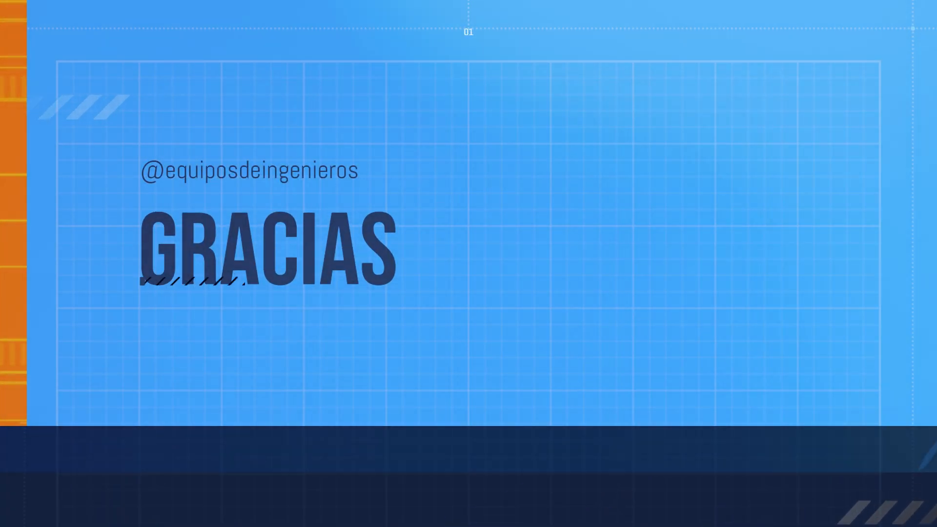